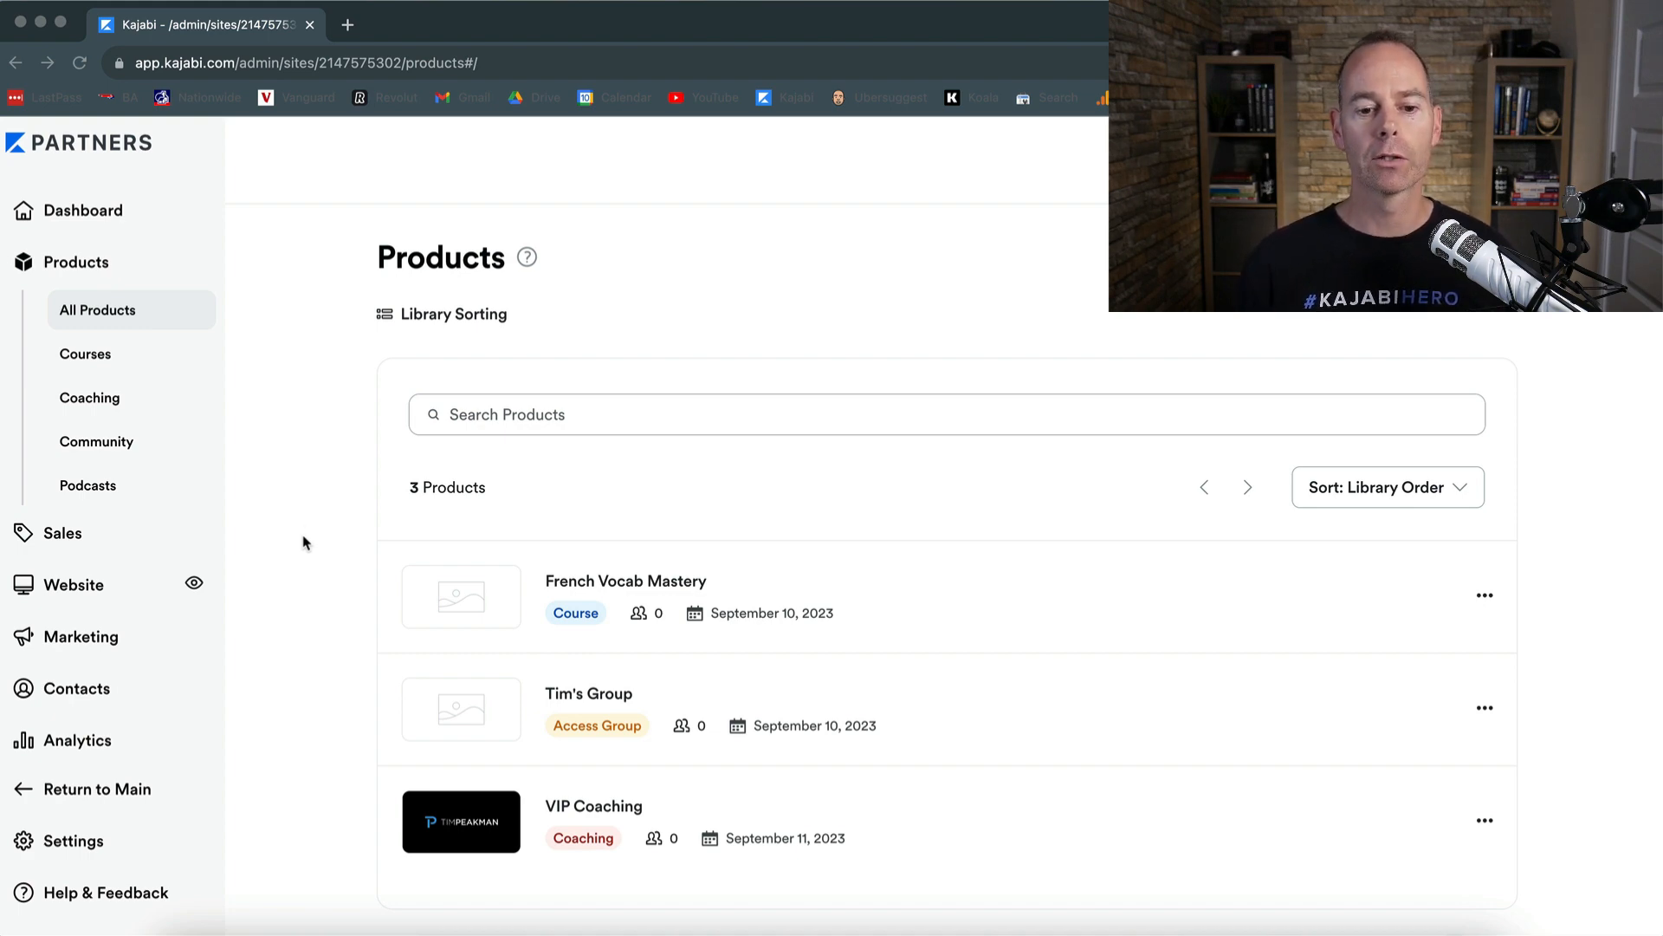
Grant the VIP Coaching offer to the only contact in the contact list
{"action": "left_click", "coordinate": [604, 810]}
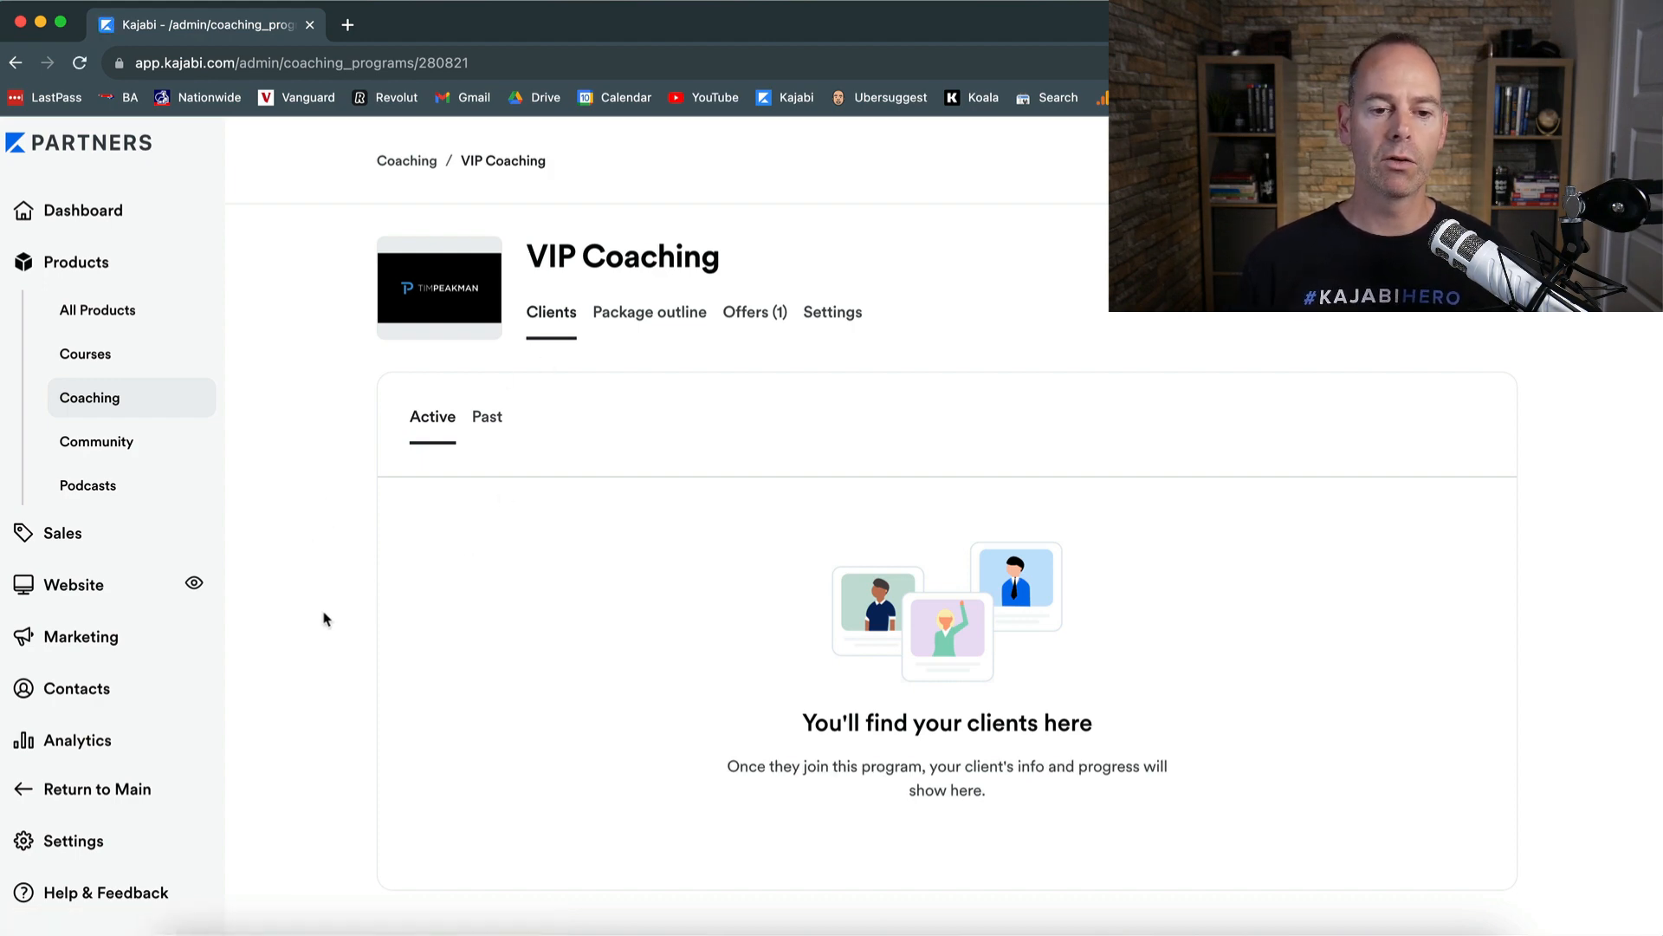
{"action": "left_click", "coordinate": [90, 689]}
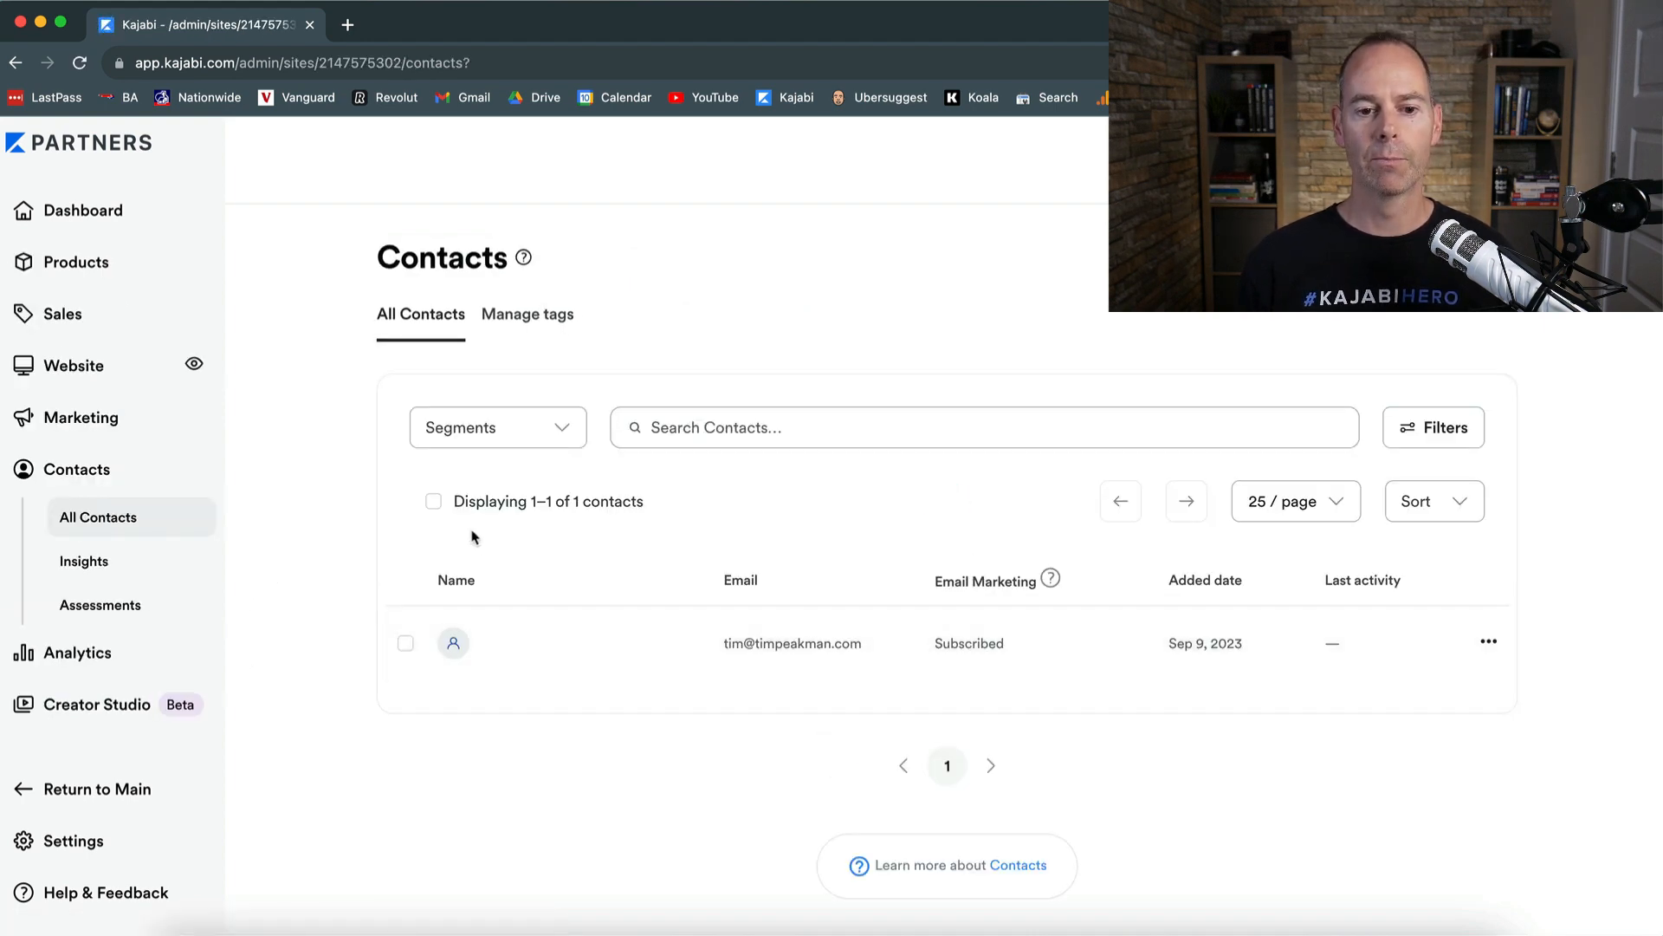
{"action": "left_click", "coordinate": [406, 643]}
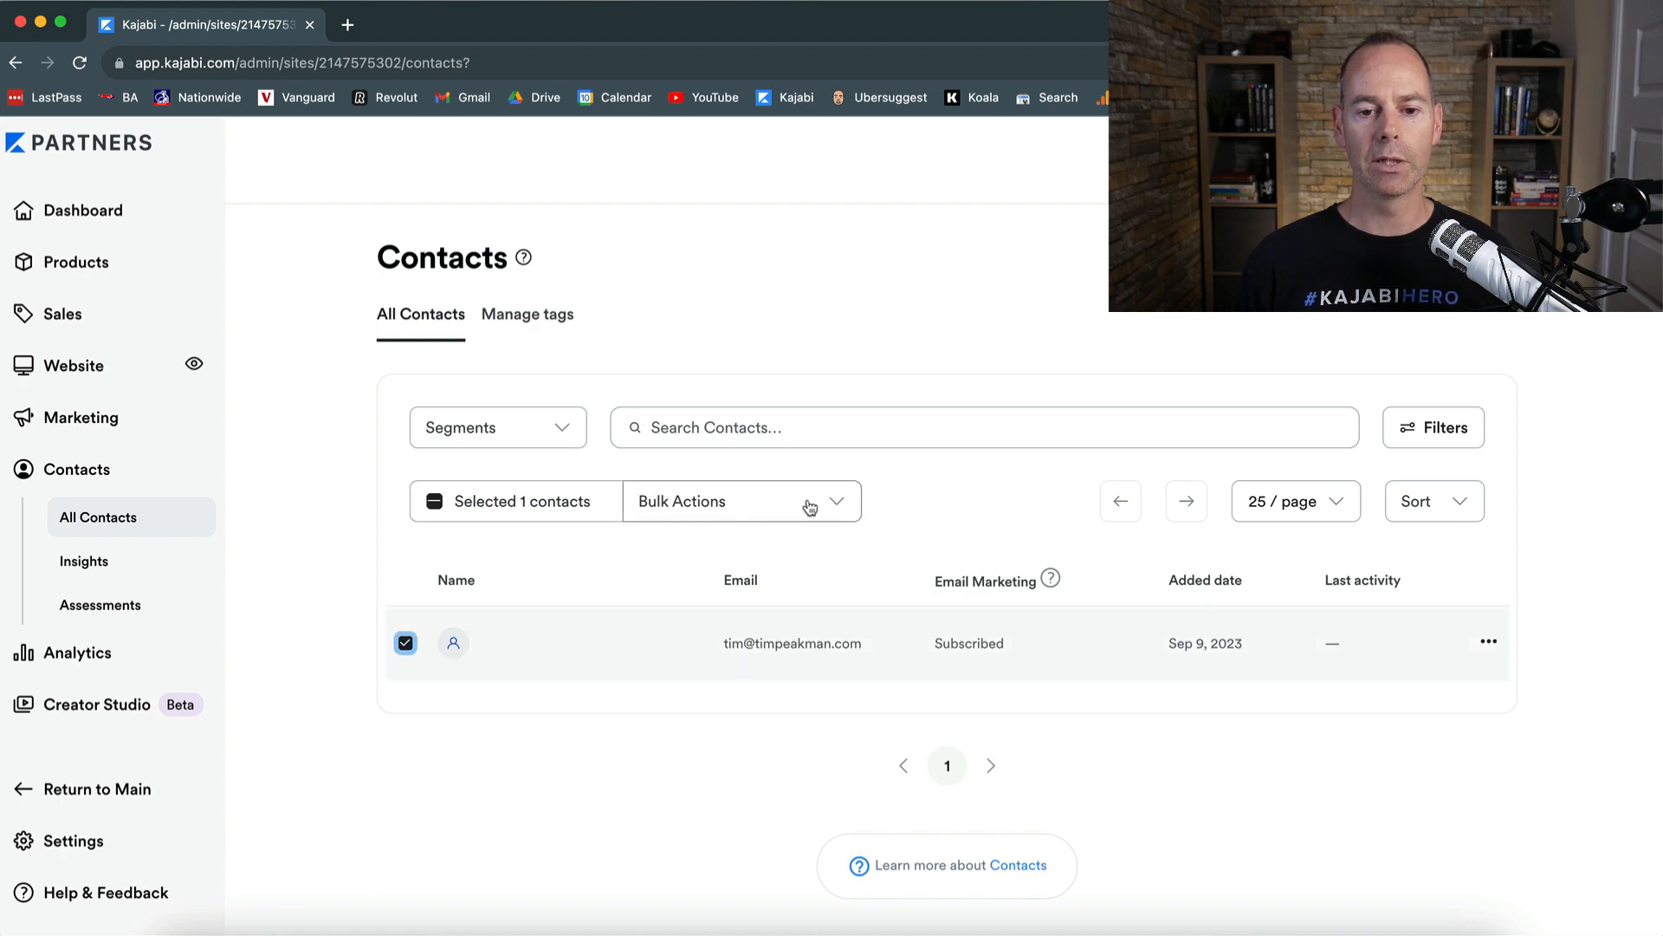
{"action": "left_click", "coordinate": [839, 502]}
{"action": "left_click", "coordinate": [684, 589]}
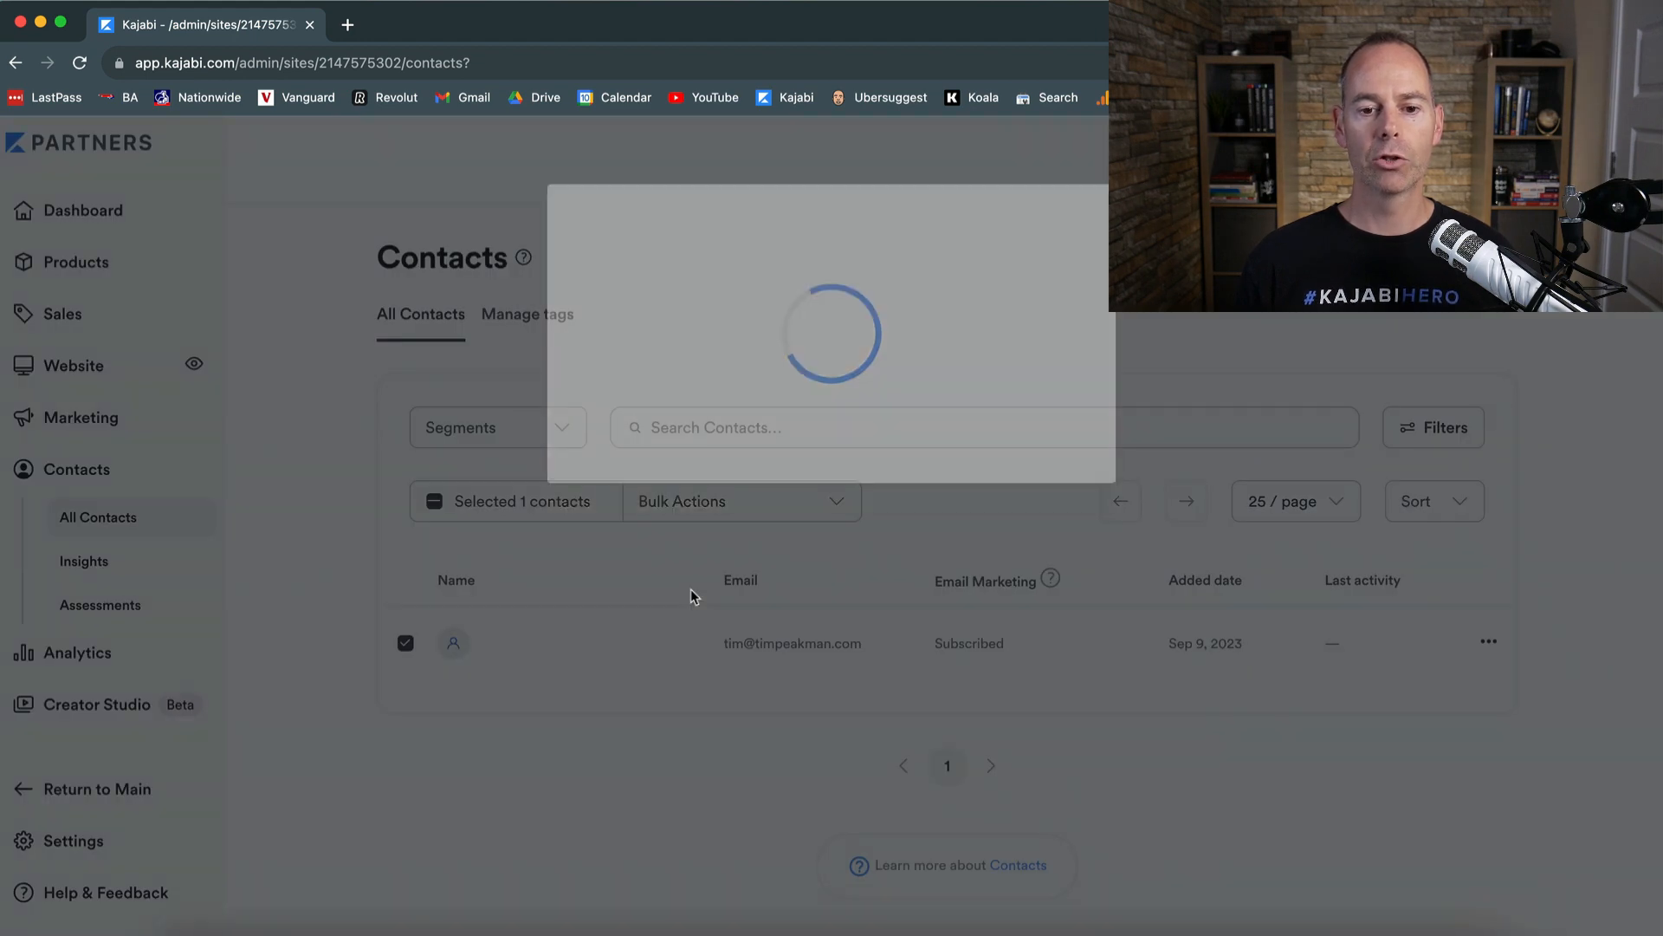
{"action": "left_click", "coordinate": [699, 348]}
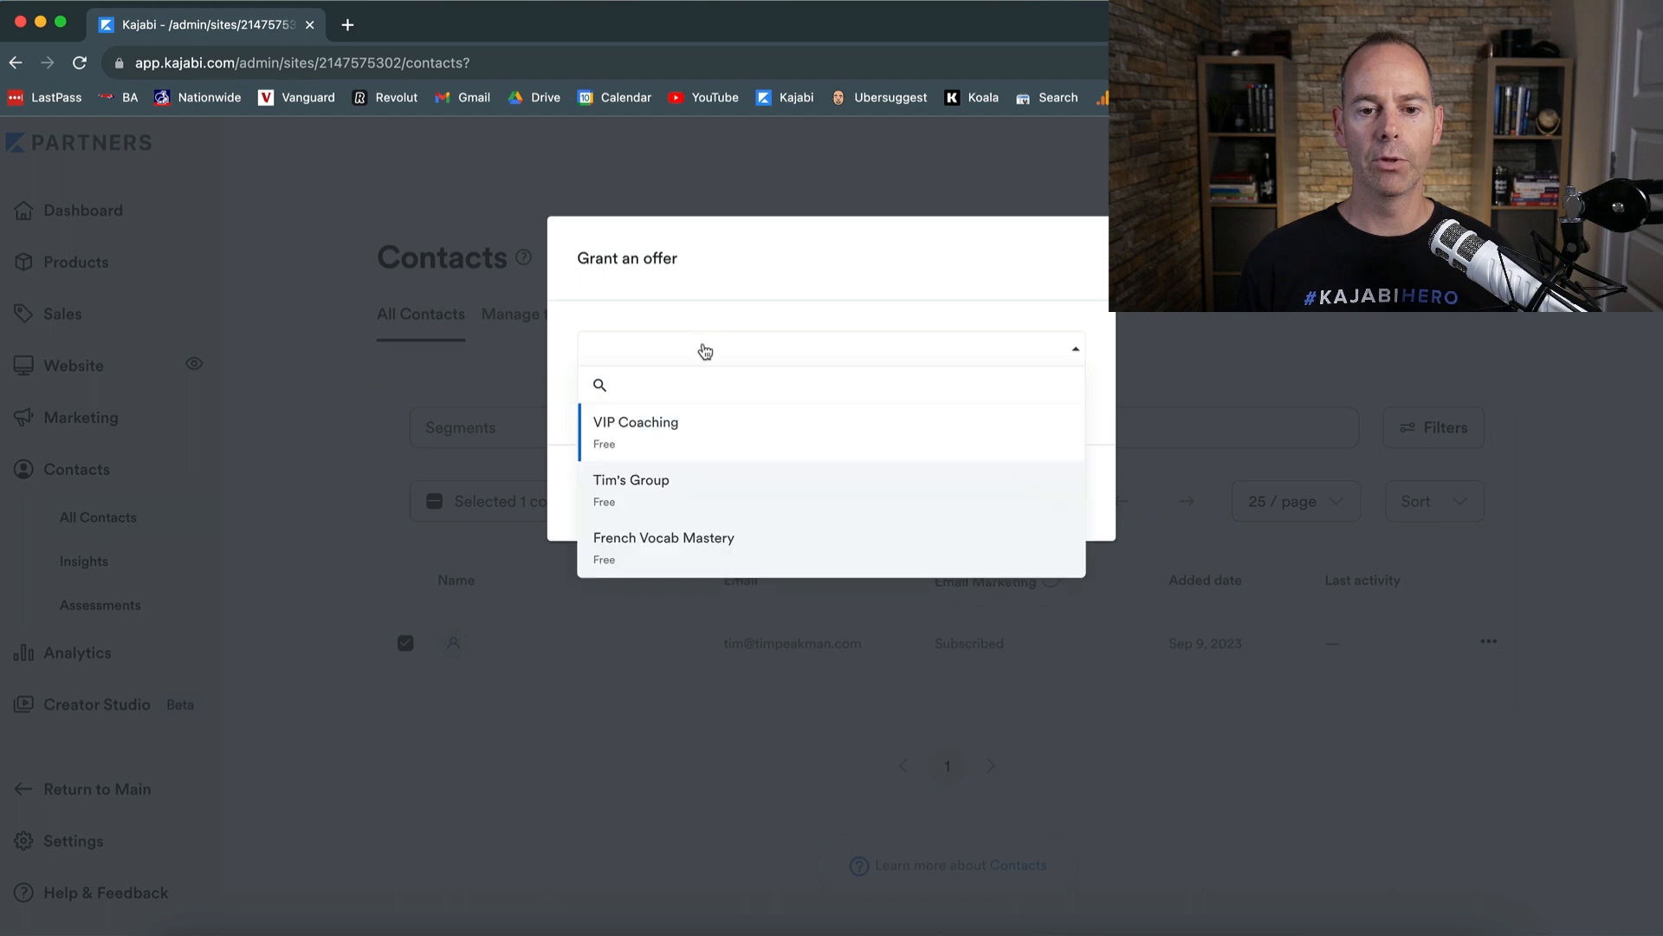
{"action": "left_click", "coordinate": [647, 434]}
{"action": "left_click", "coordinate": [1044, 494]}
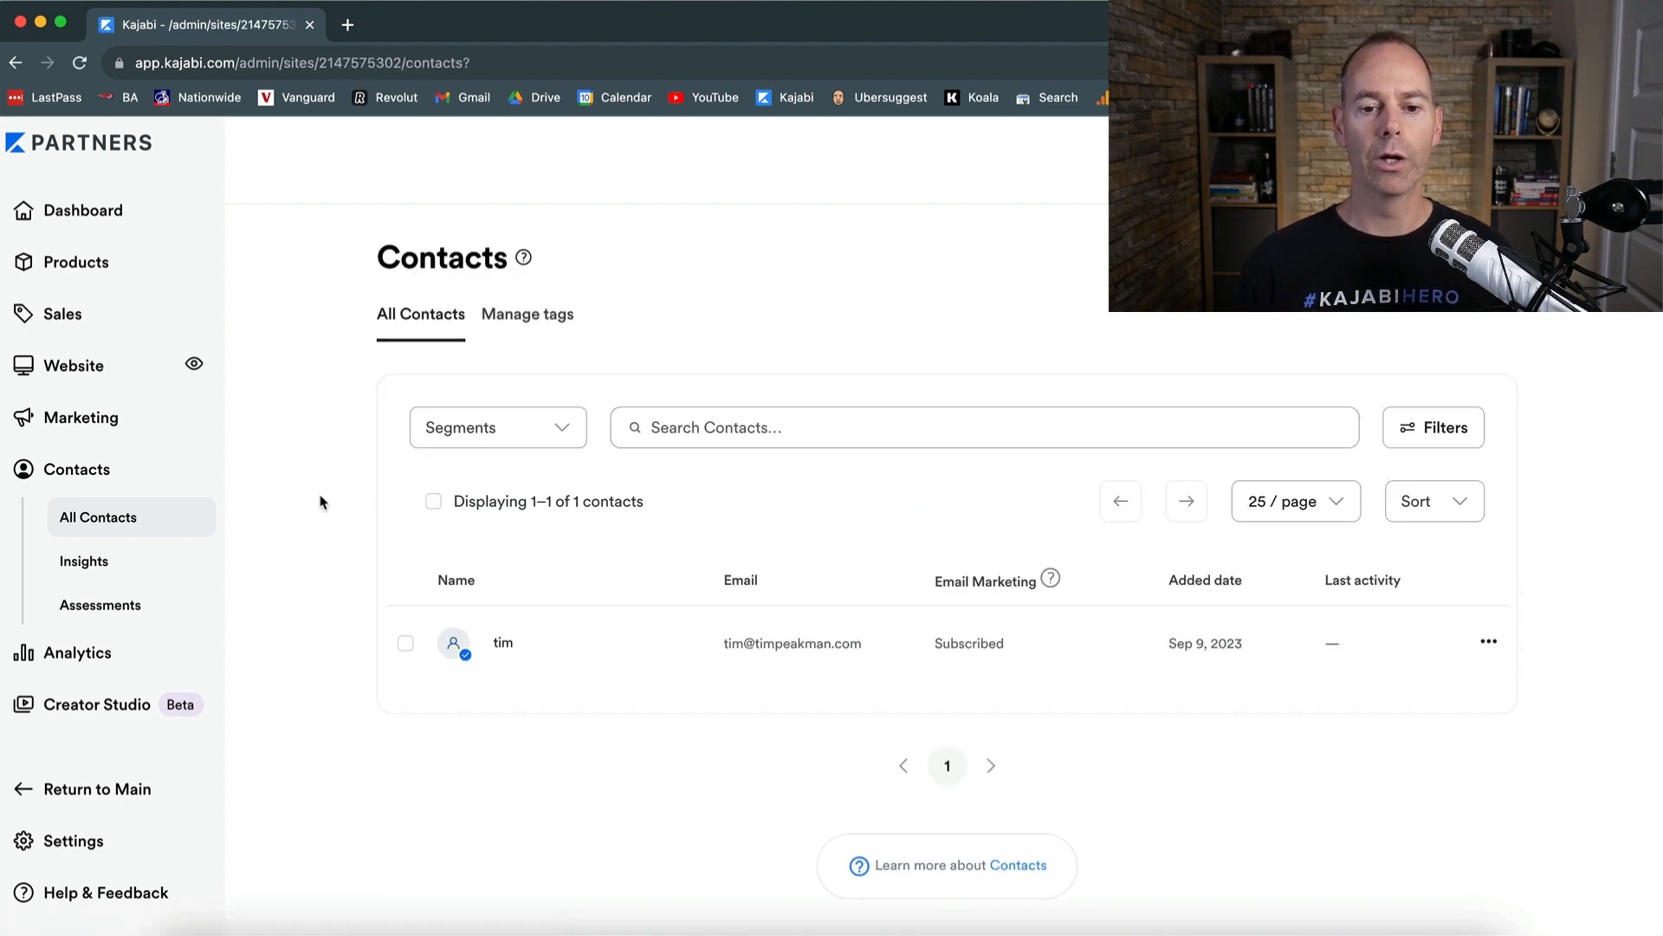
Open the enrolled client's session page in the VIP Coaching product
{"action": "left_click", "coordinate": [76, 262]}
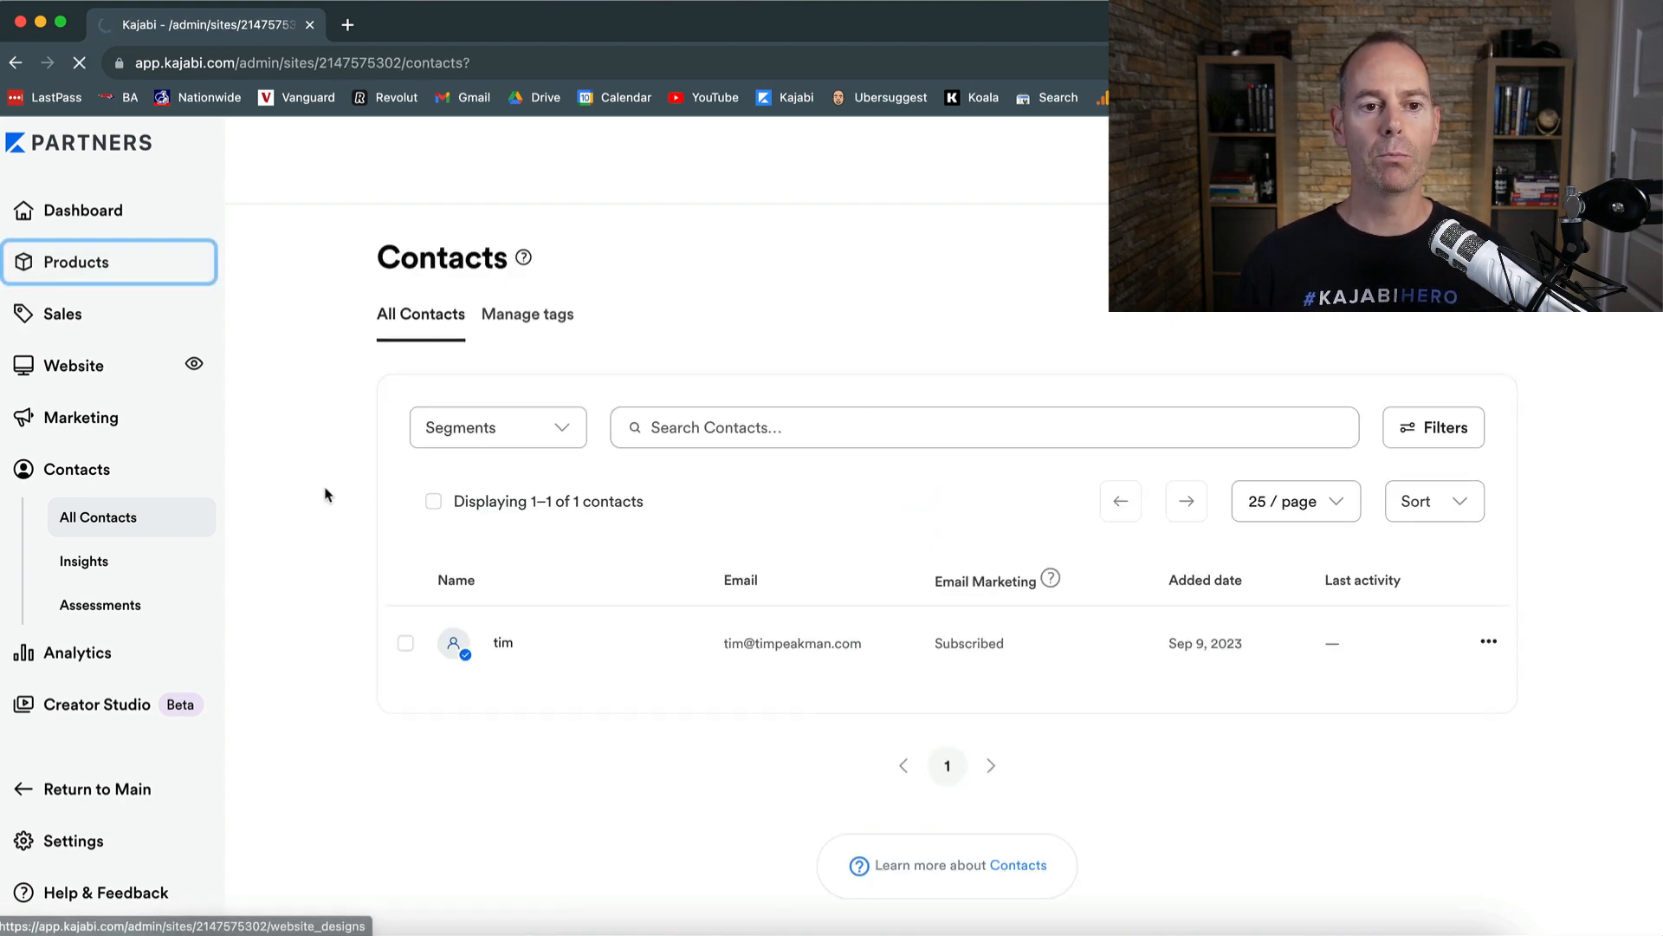
{"action": "left_click", "coordinate": [595, 804]}
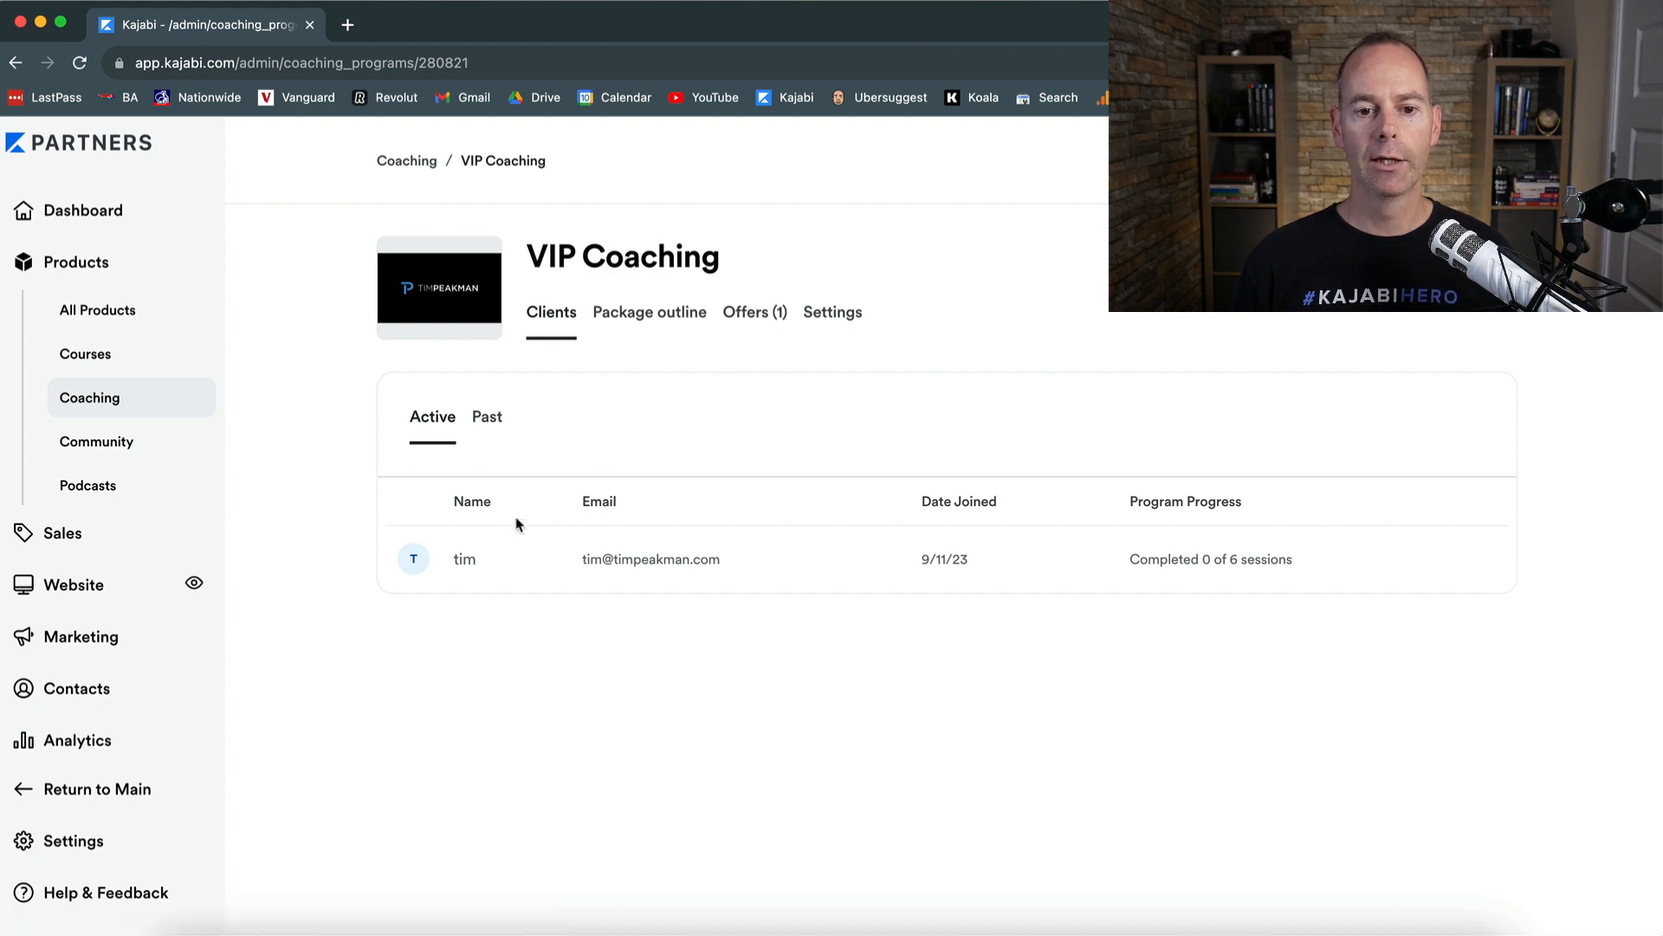
{"action": "left_click", "coordinate": [469, 562]}
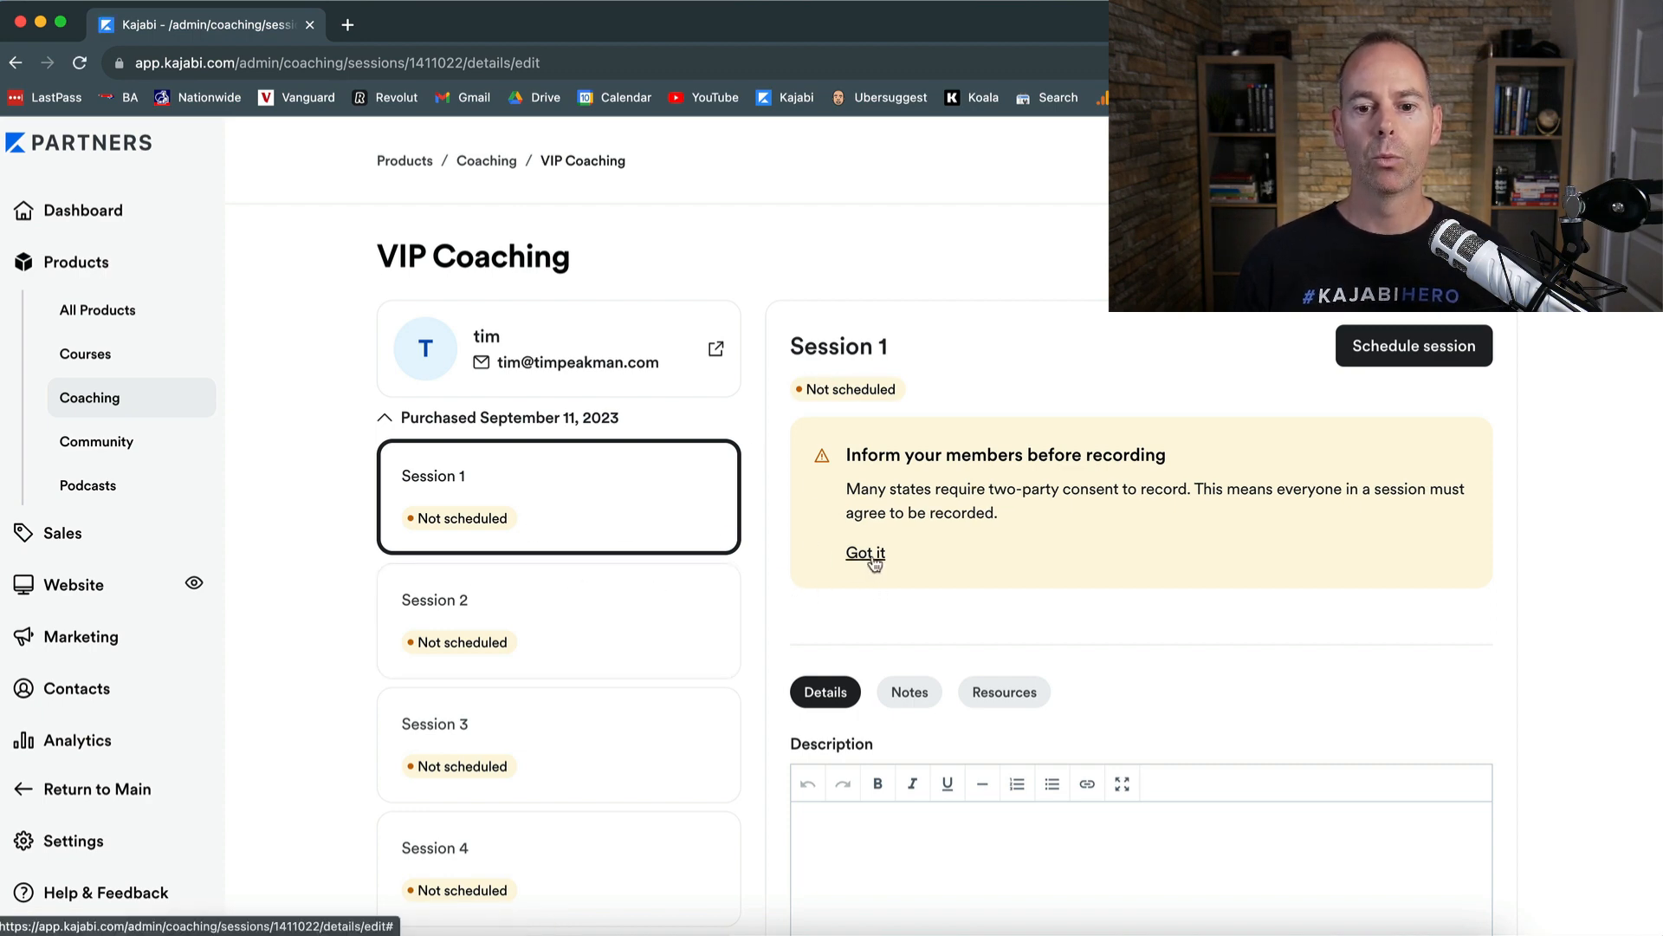
Schedule the client's Session 1 for September 11, 2023 at 03:45PM
{"action": "left_click", "coordinate": [1346, 357]}
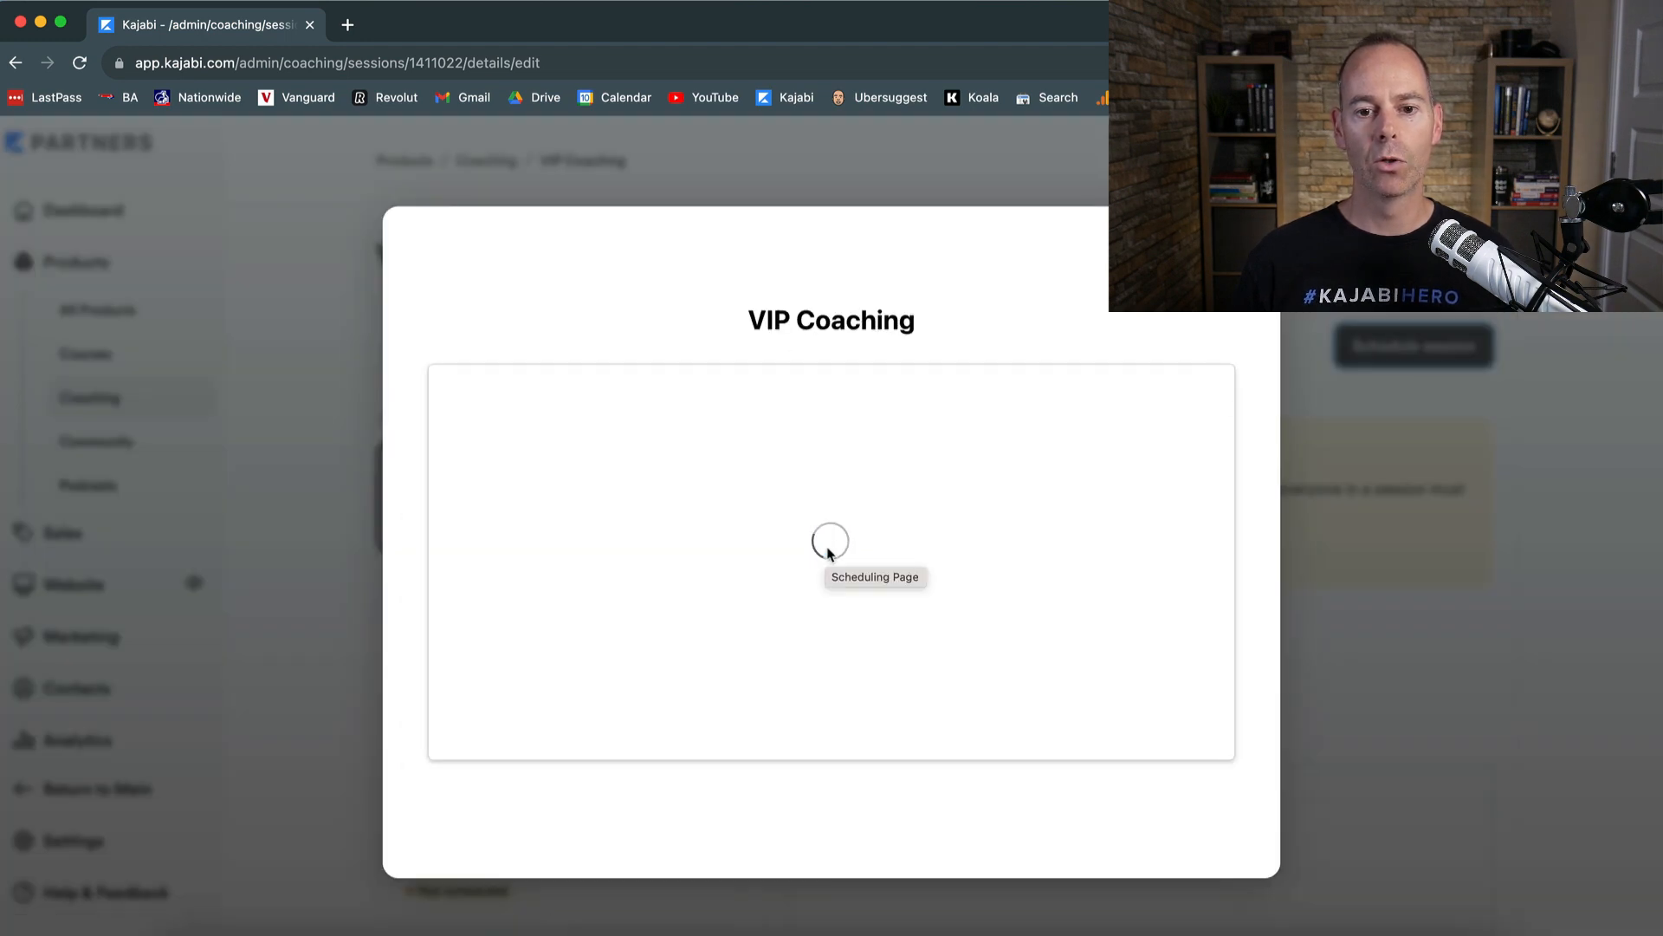
{"action": "left_click", "coordinate": [532, 582]}
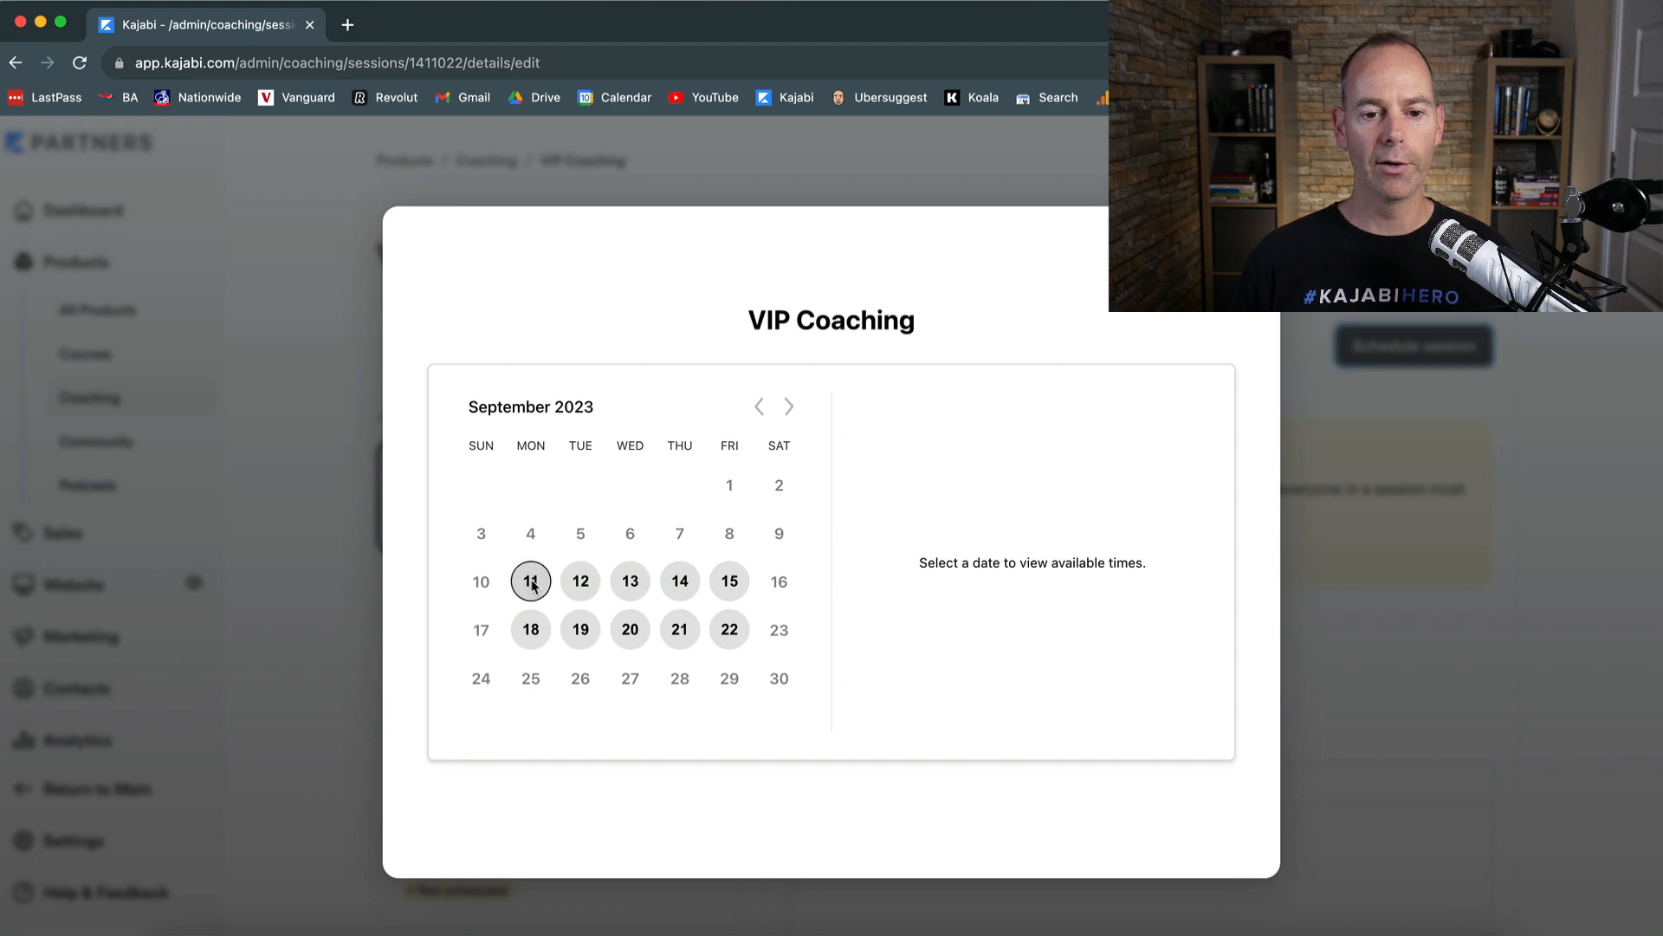
{"action": "left_click", "coordinate": [1010, 452]}
{"action": "left_click", "coordinate": [1110, 456]}
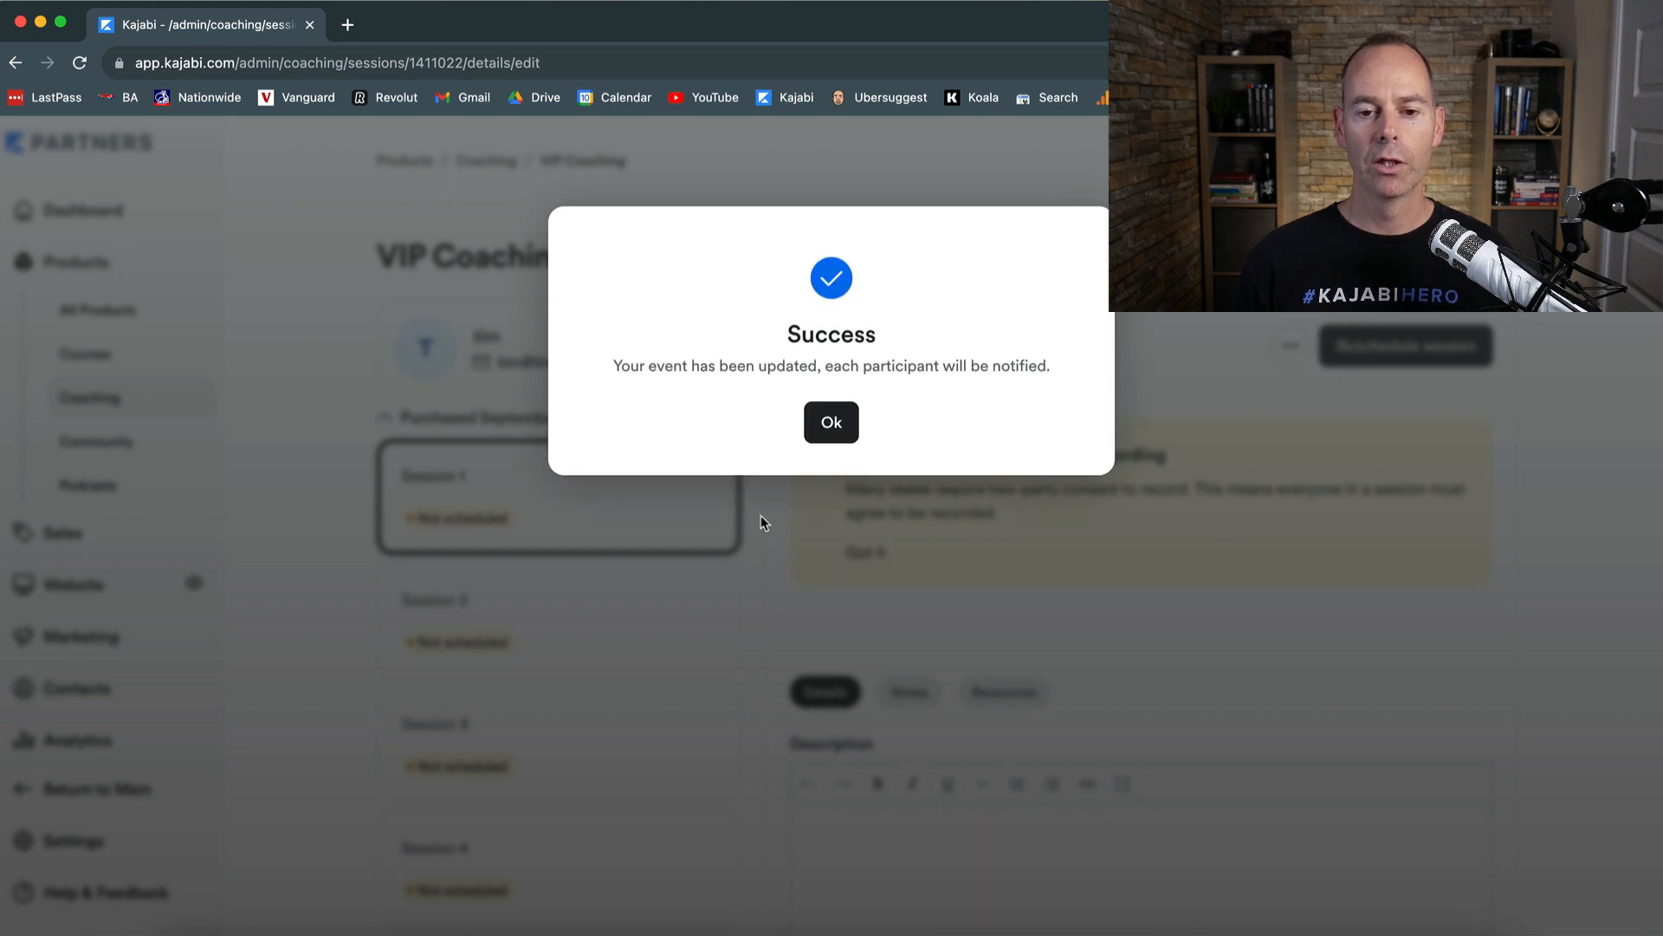
{"action": "left_click", "coordinate": [831, 422]}
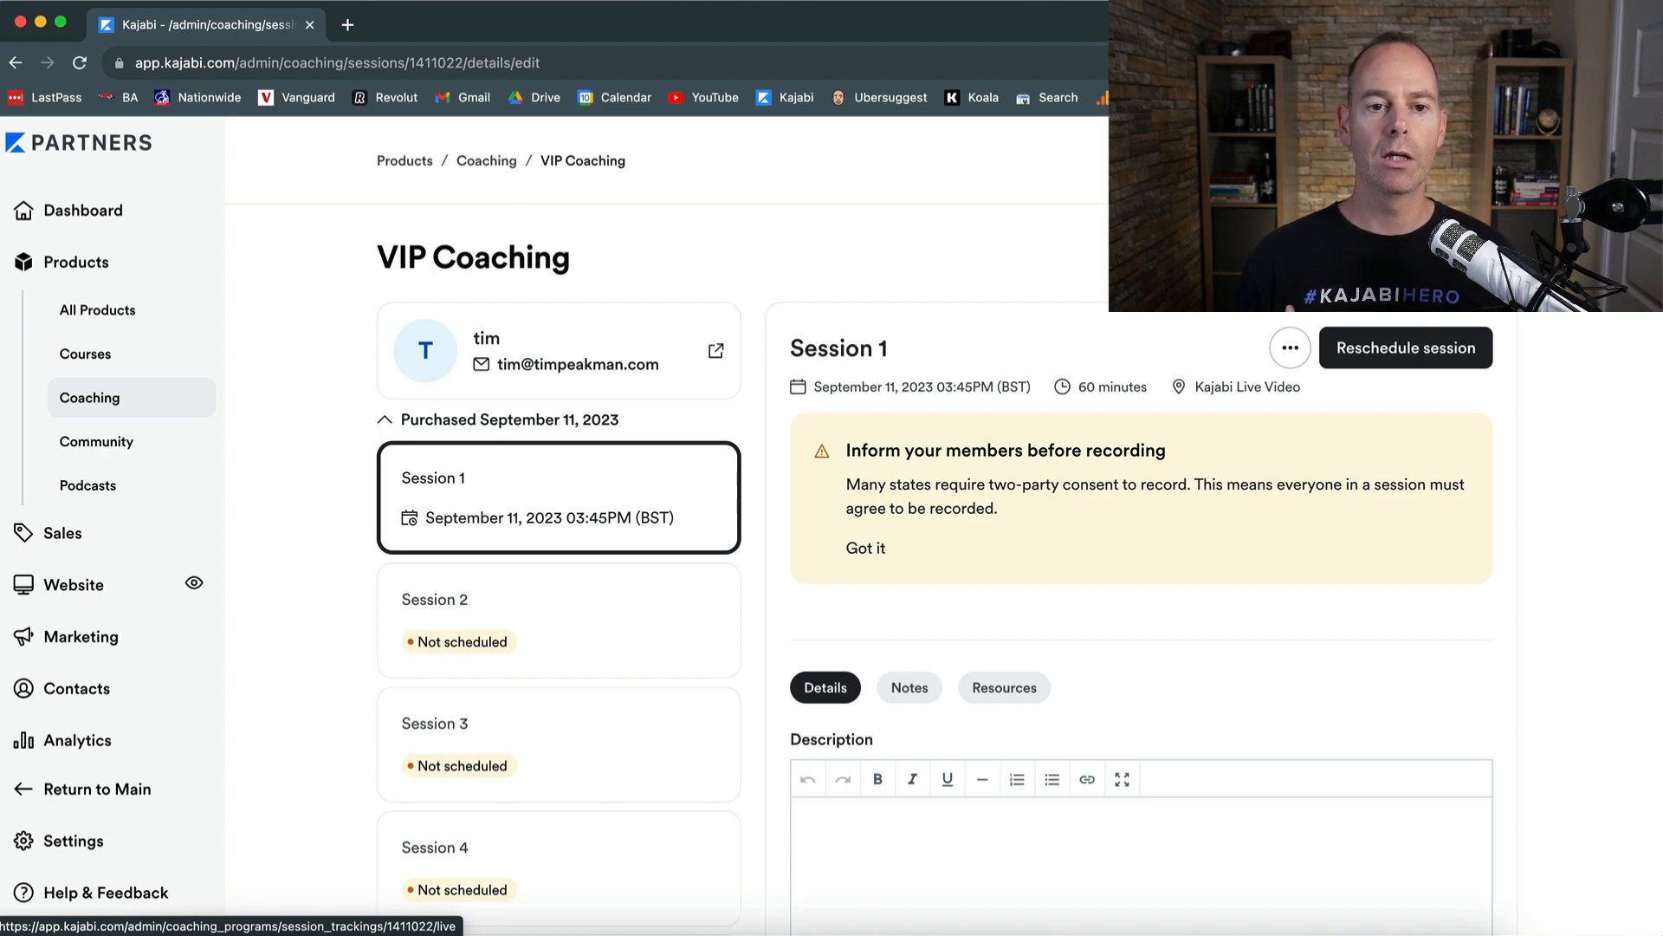
Start the live video call for Session 1, allow camera and microphone access, join it, and close the call
{"action": "left_click", "coordinate": [1446, 257]}
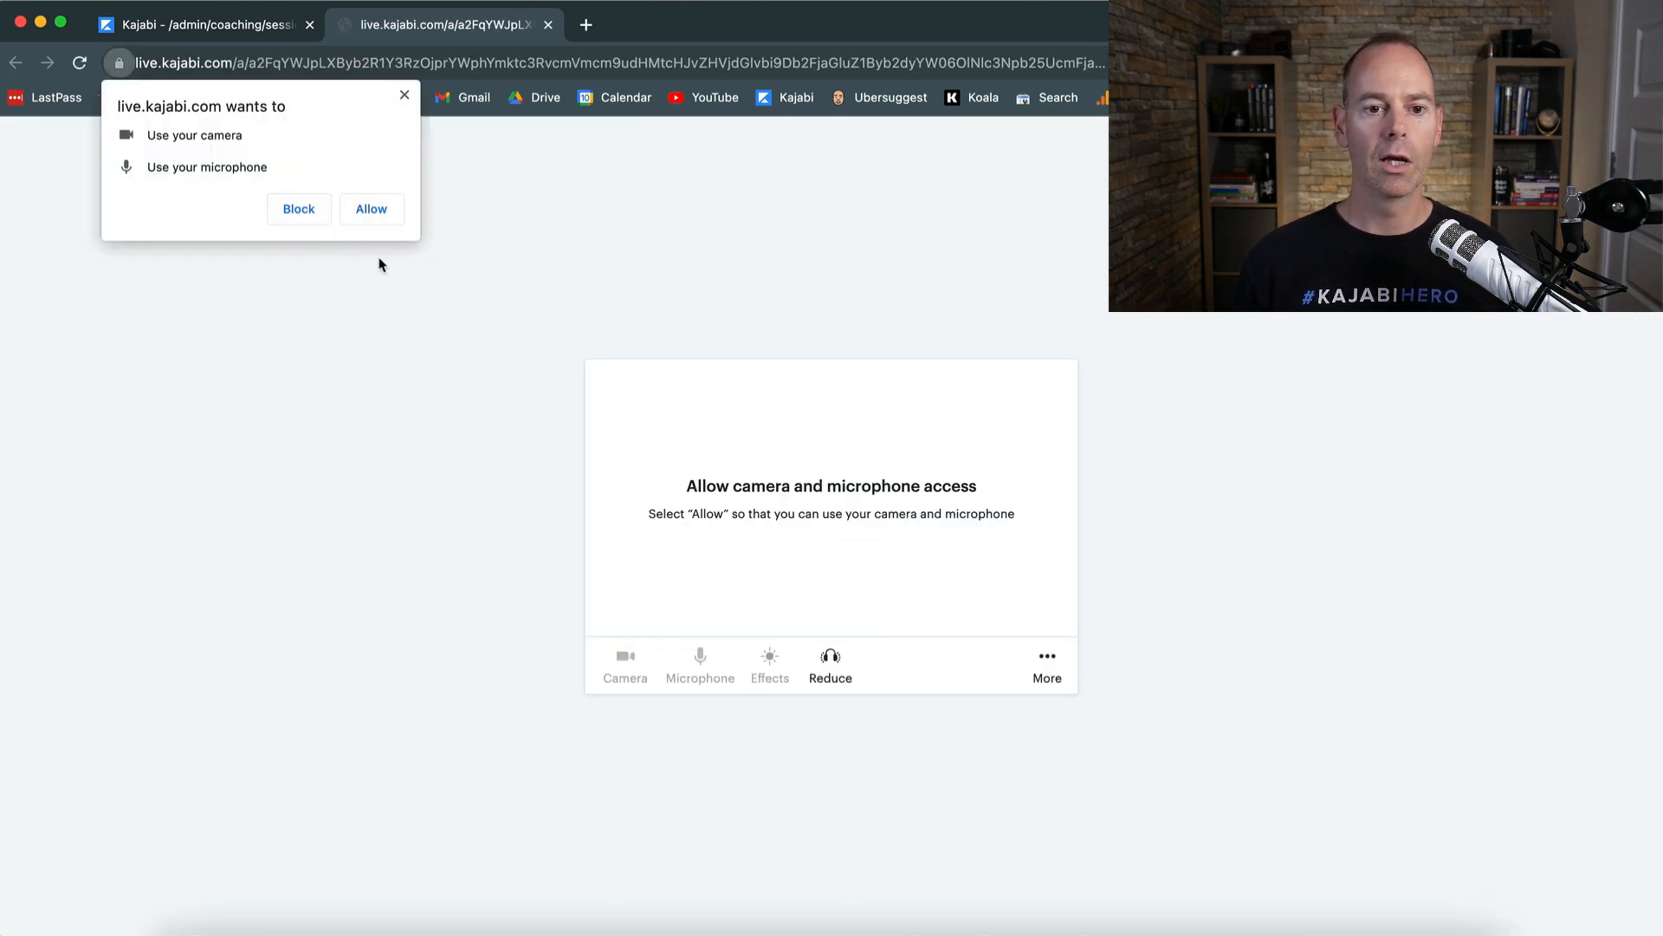
{"action": "left_click", "coordinate": [370, 210]}
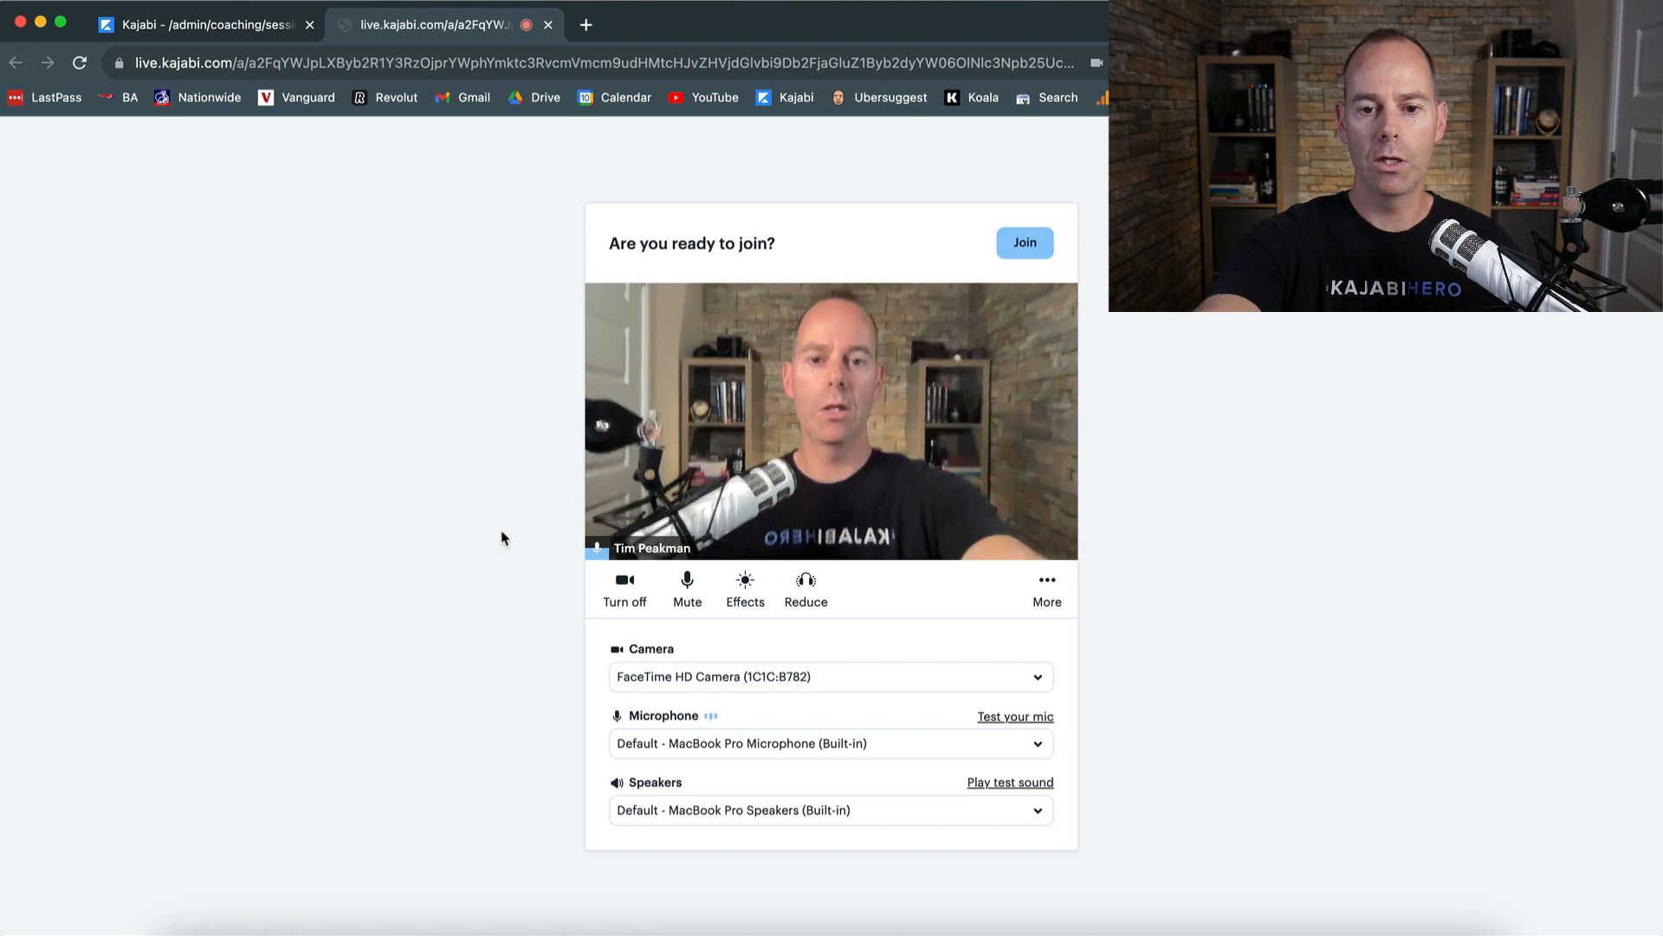
{"action": "left_click", "coordinate": [1039, 247]}
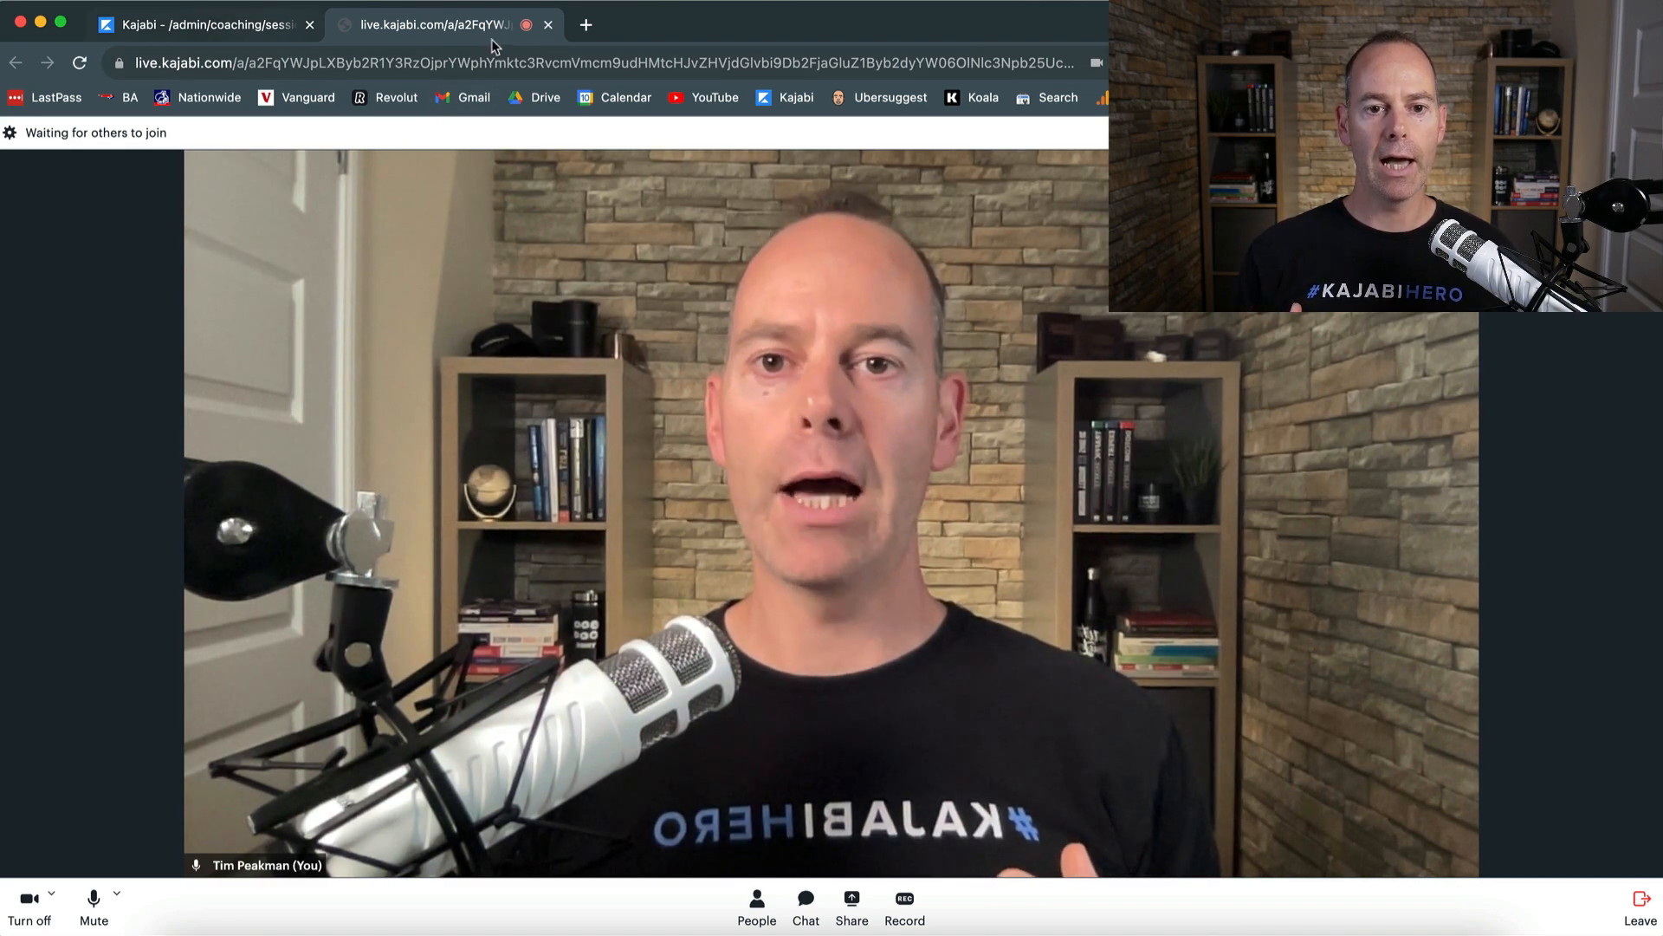
{"action": "left_click", "coordinate": [547, 24]}
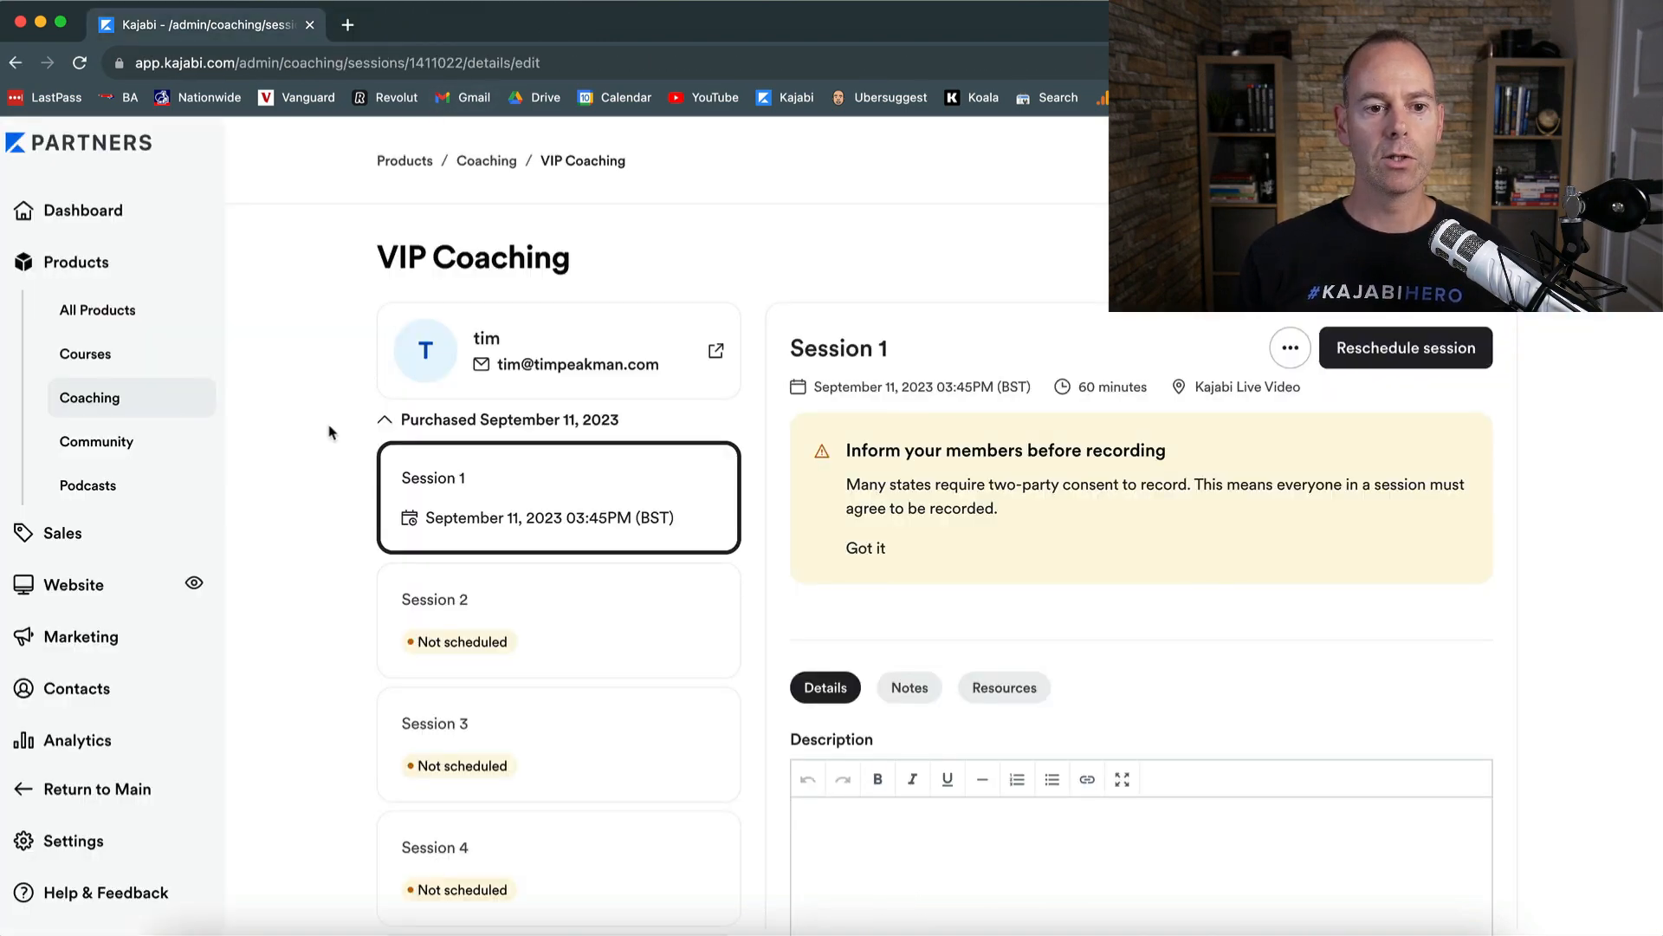
Open the community's member site and enter its live room from the meetups area
{"action": "left_click", "coordinate": [107, 317]}
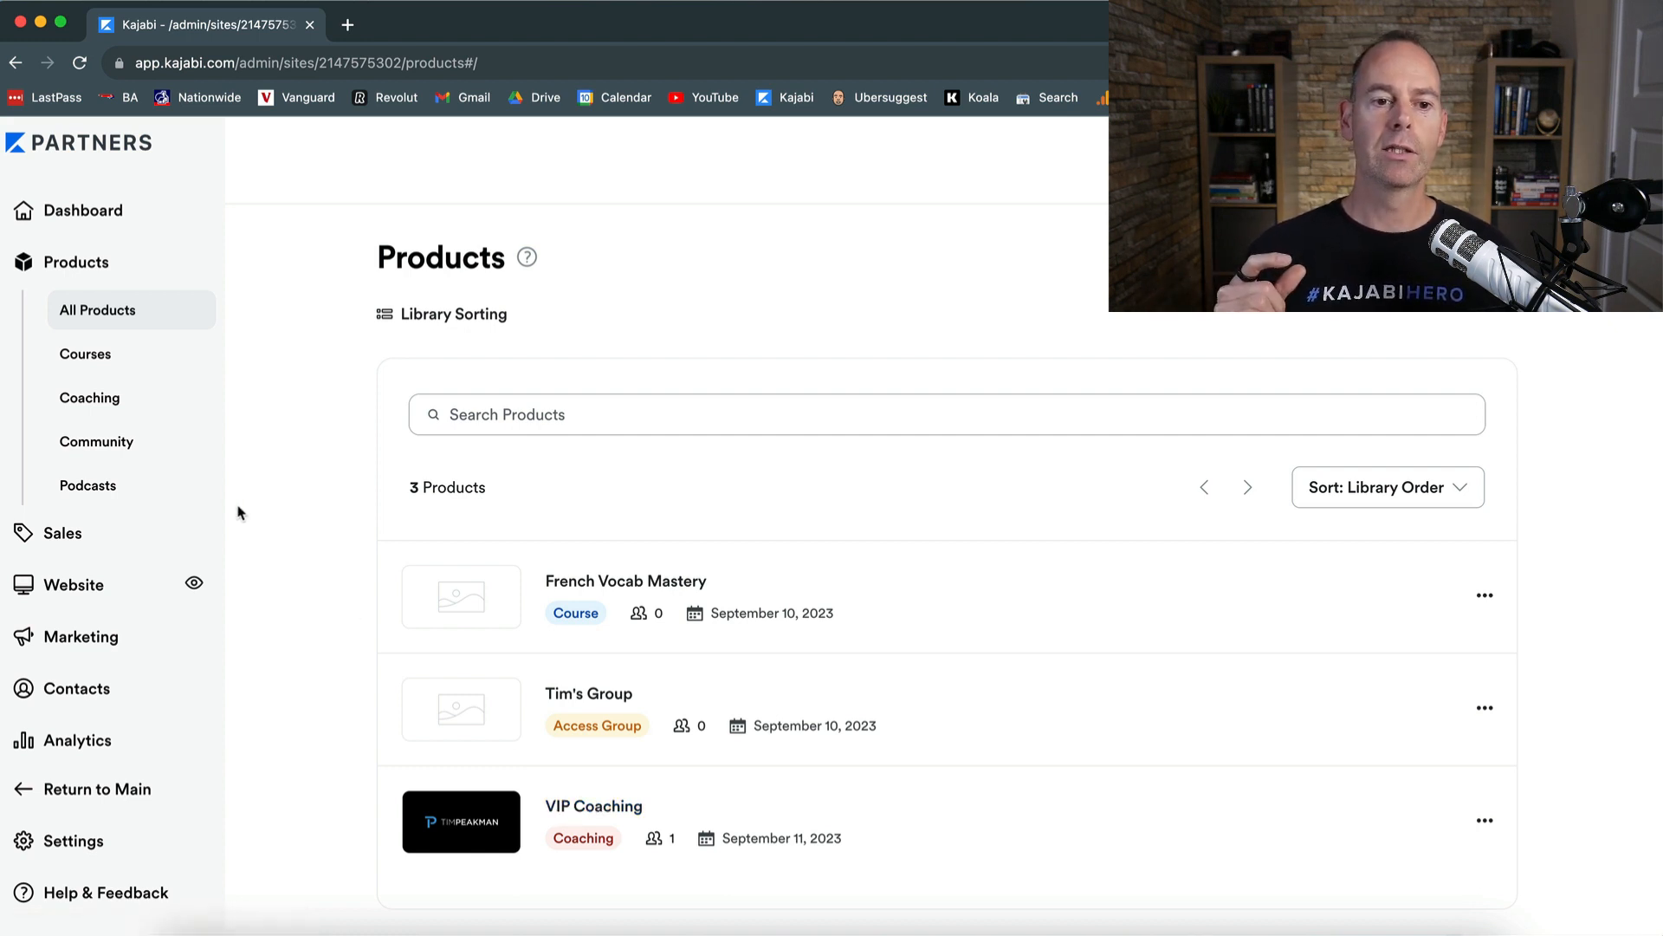
{"action": "left_click", "coordinate": [114, 442]}
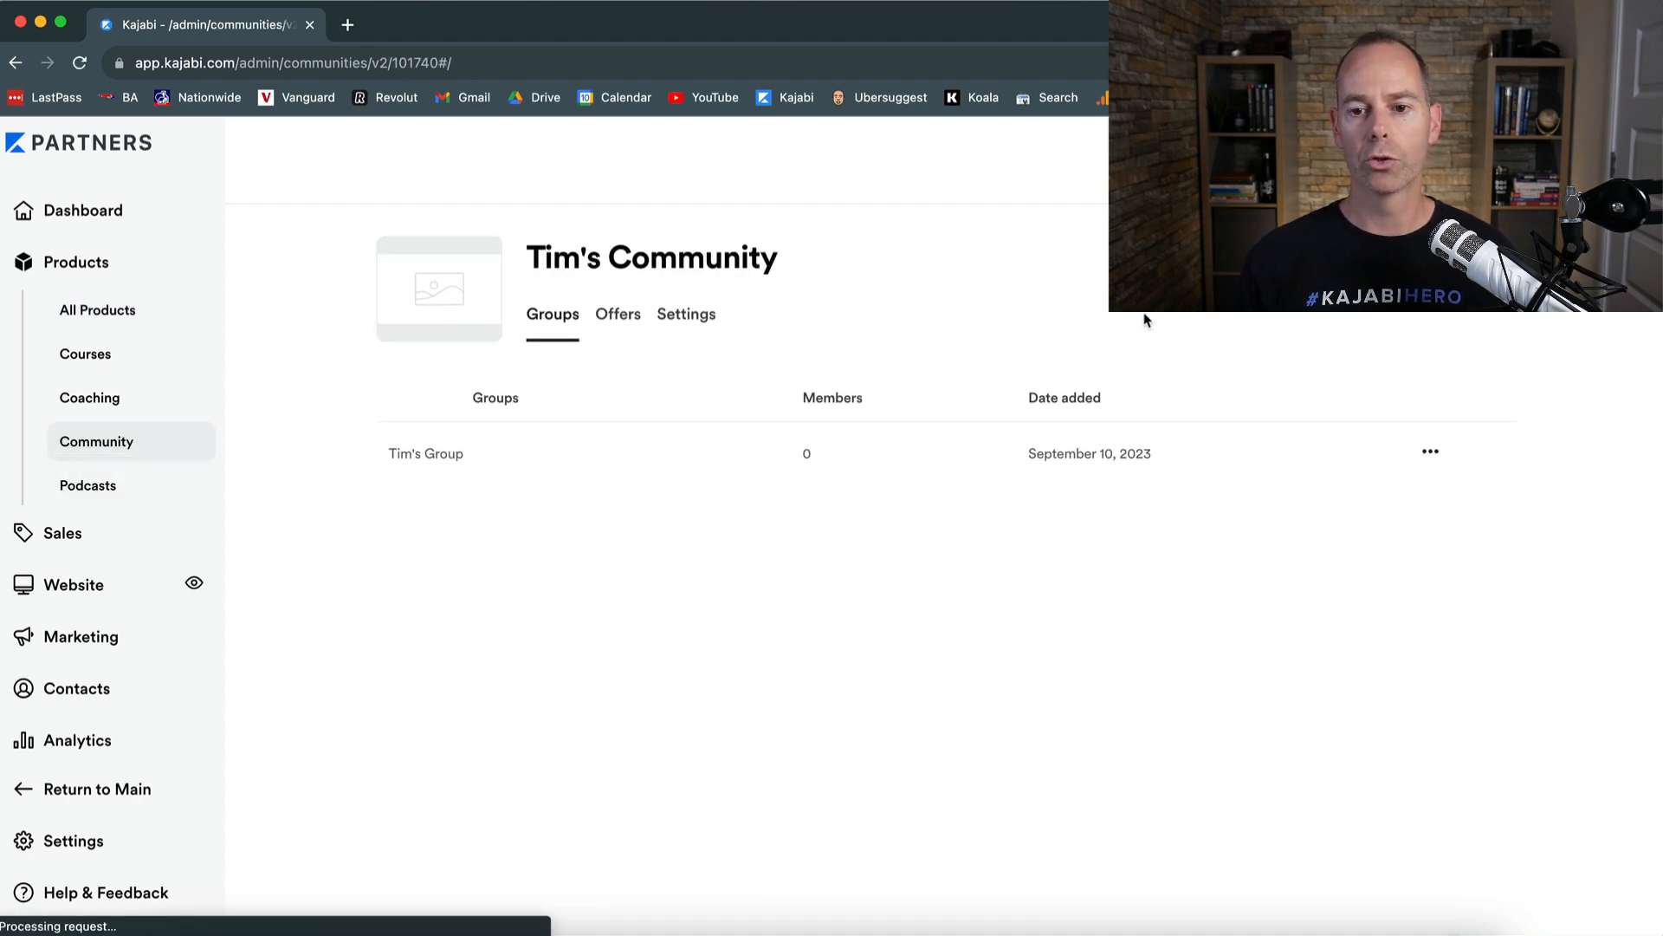
{"action": "left_click", "coordinate": [1438, 260]}
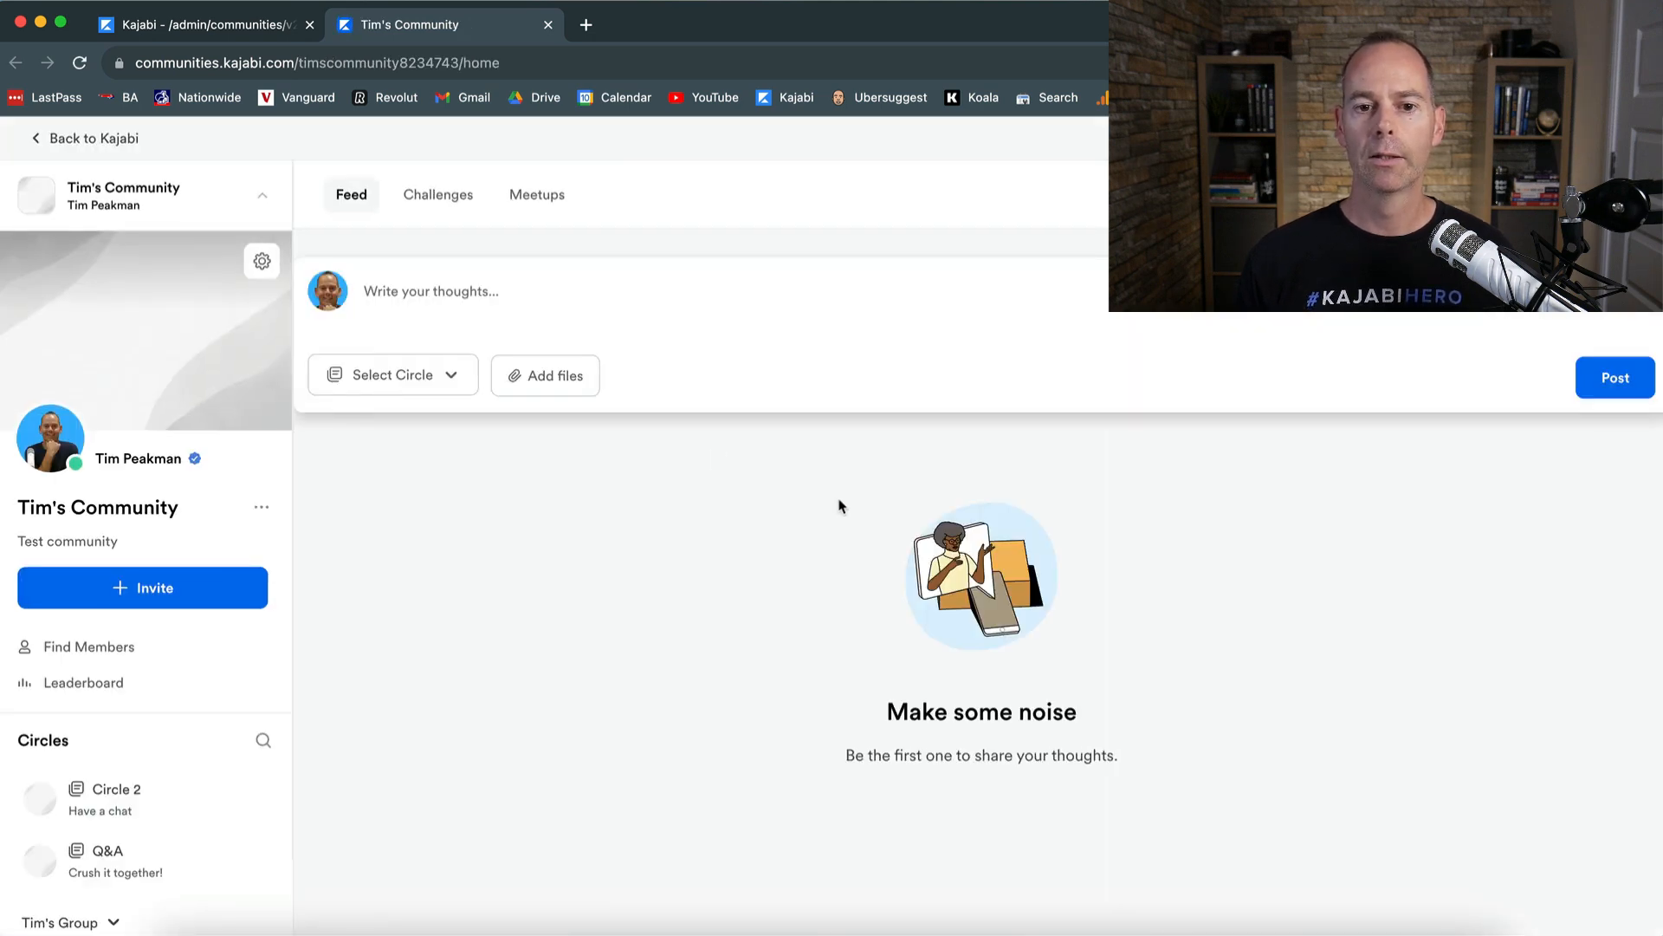
{"action": "left_click", "coordinate": [616, 194]}
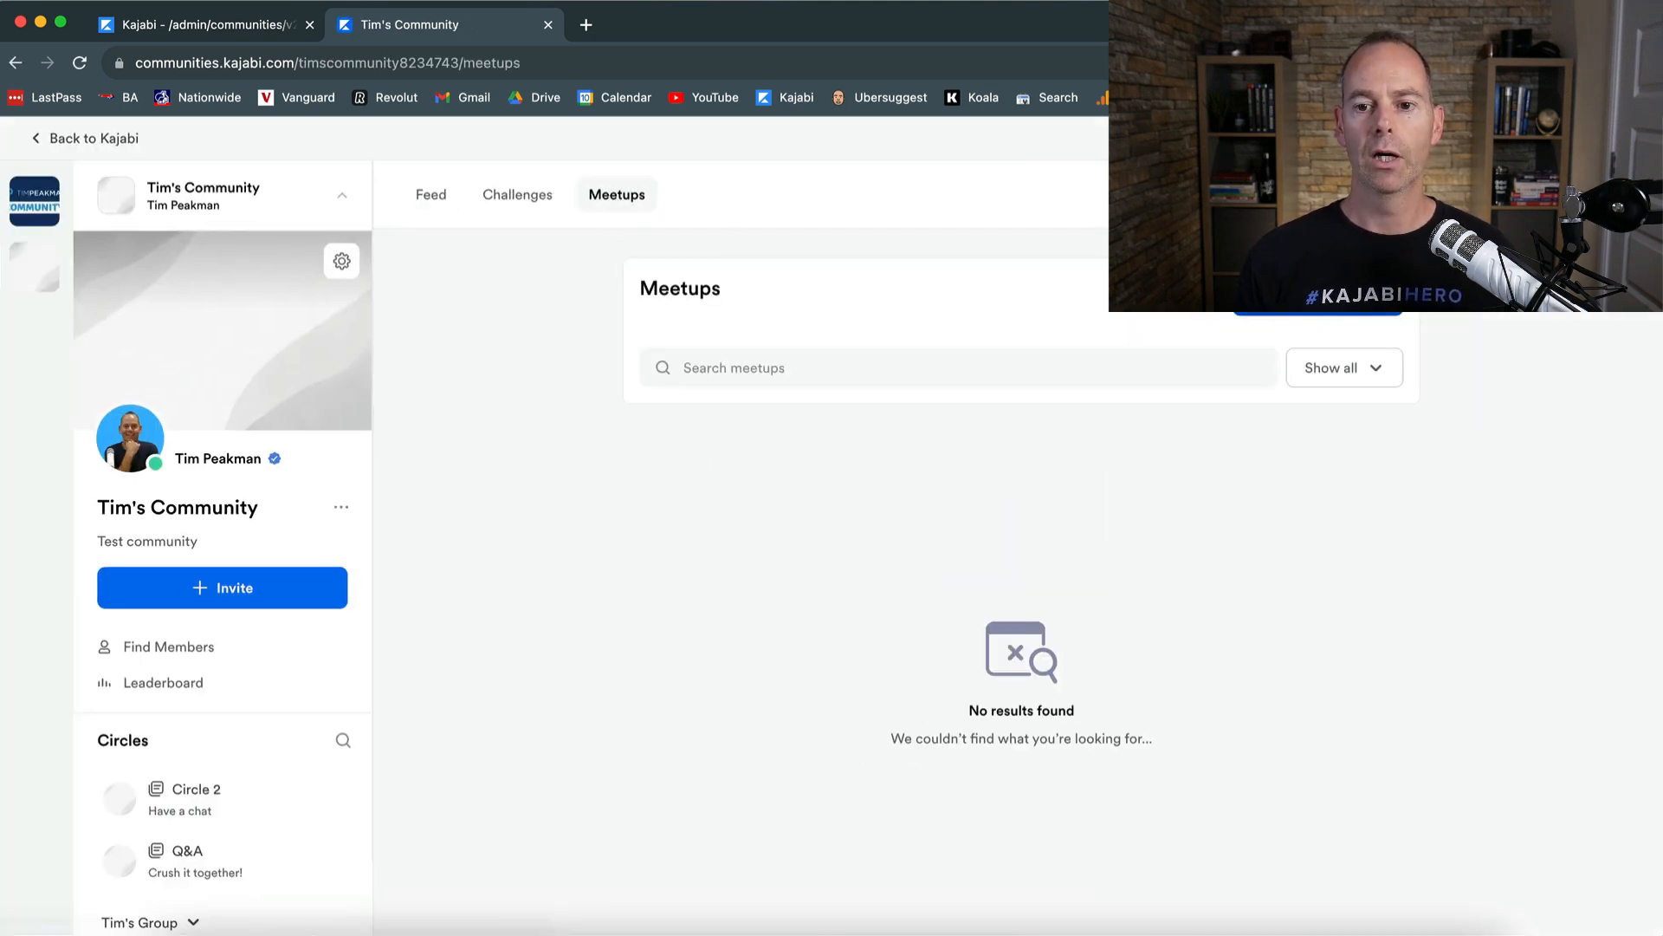
{"action": "left_click", "coordinate": [1318, 295]}
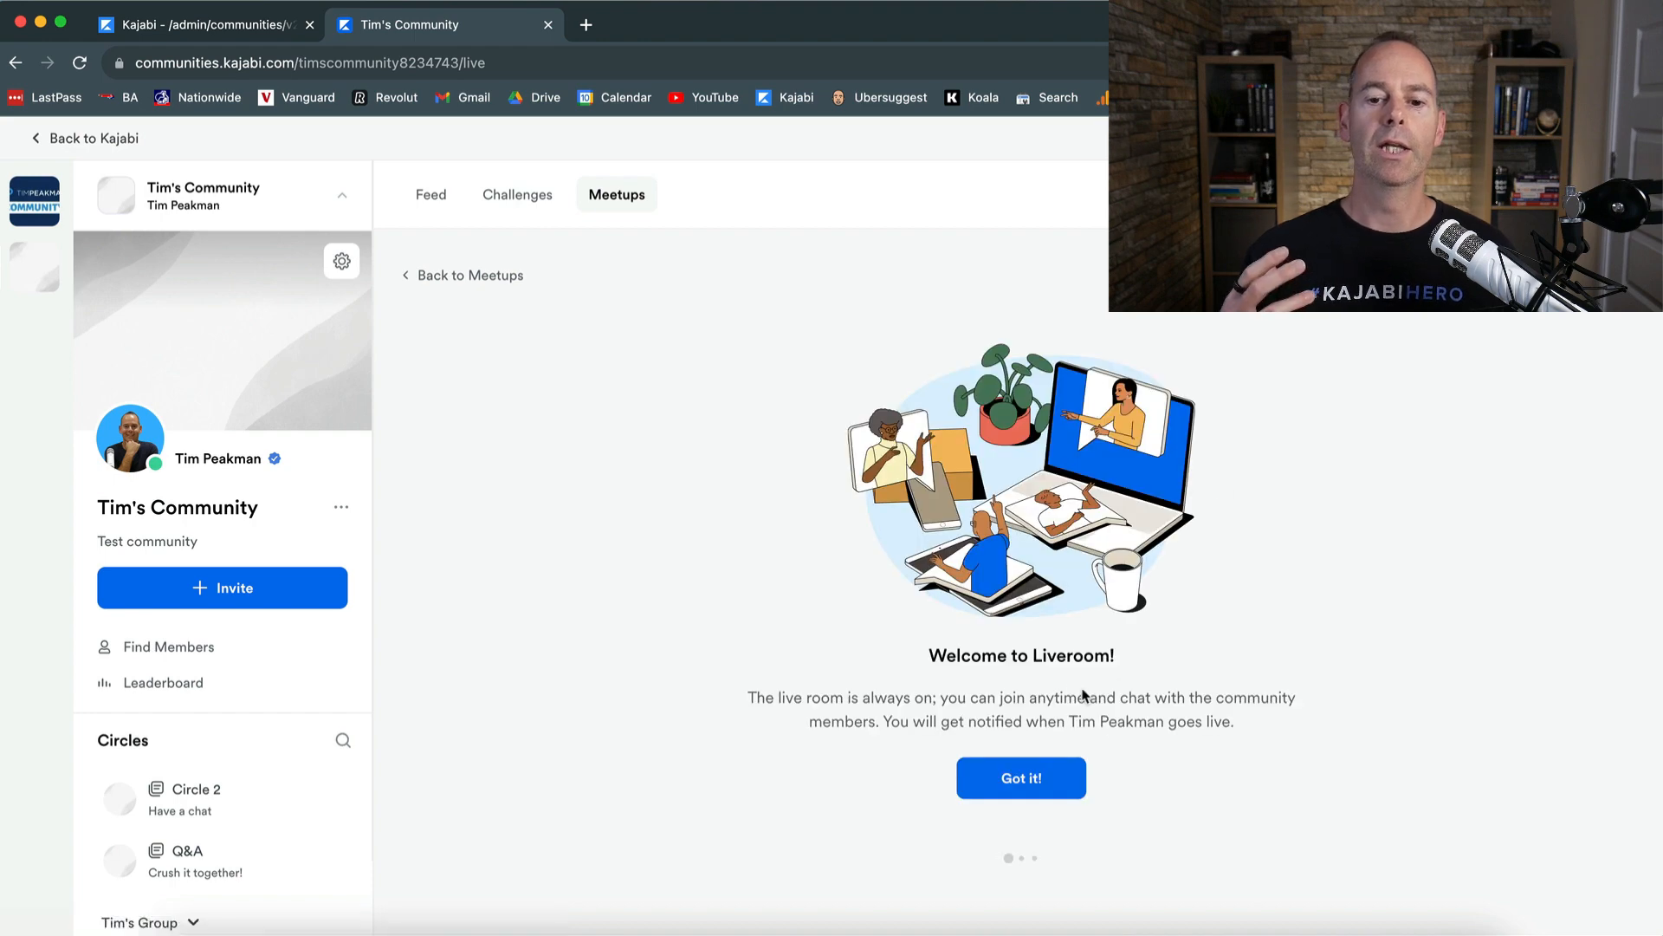
Go live in the community live room with camera and microphone access allowed, and close the room
{"action": "left_click", "coordinate": [1023, 776]}
{"action": "left_click", "coordinate": [1020, 763]}
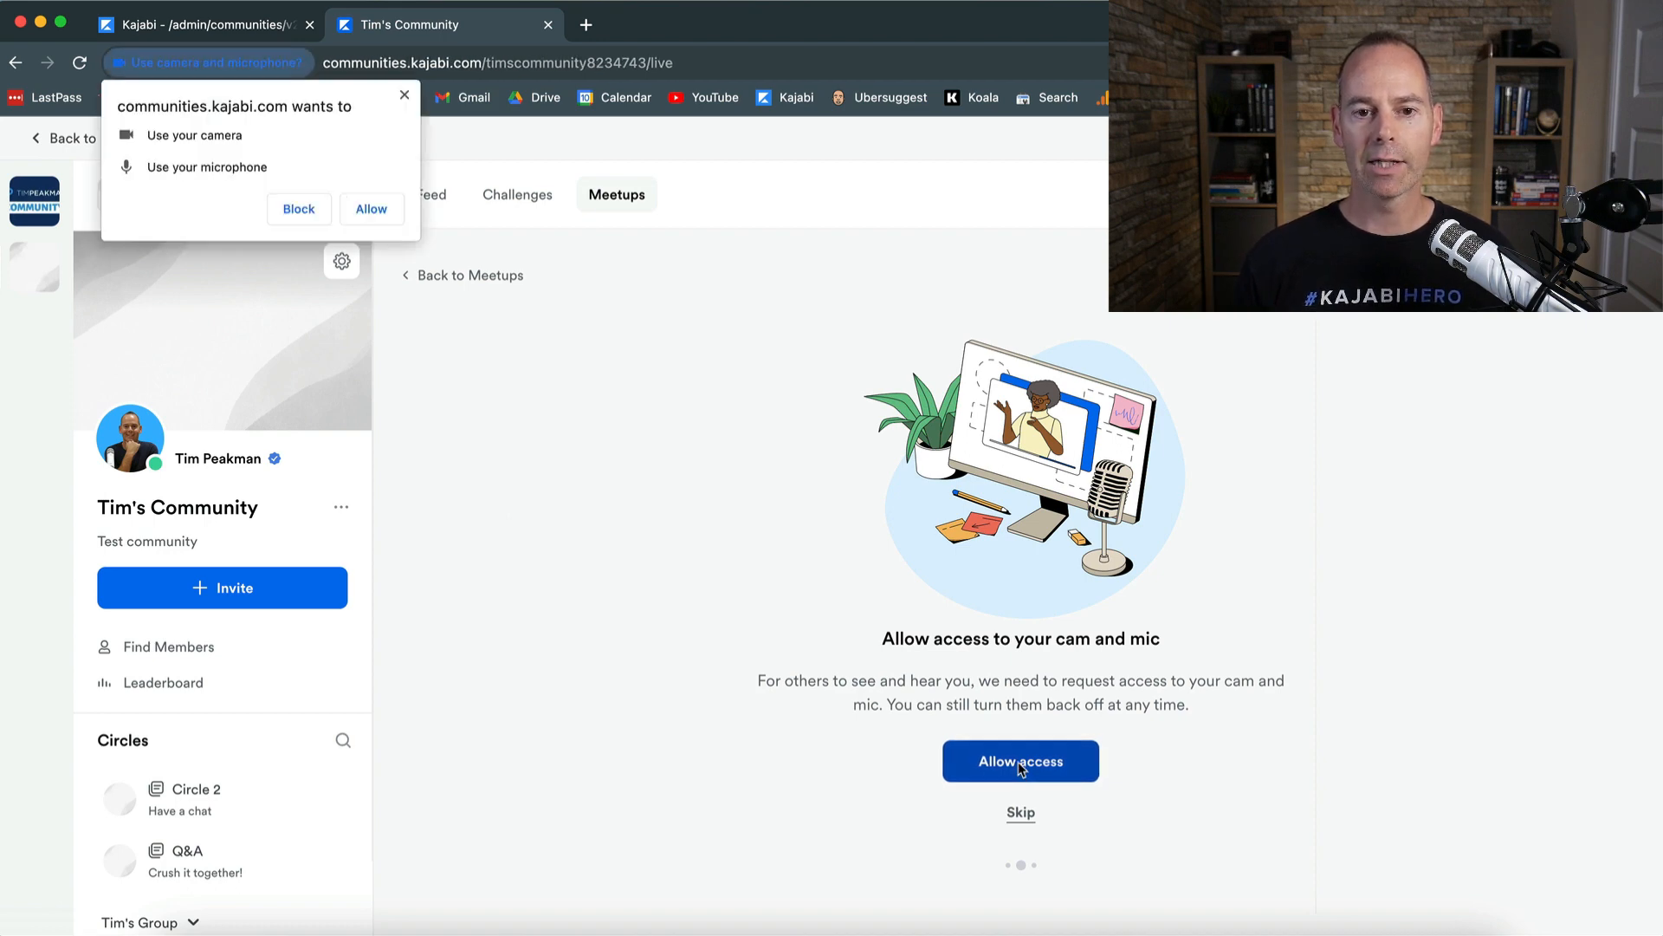
{"action": "left_click", "coordinate": [388, 211]}
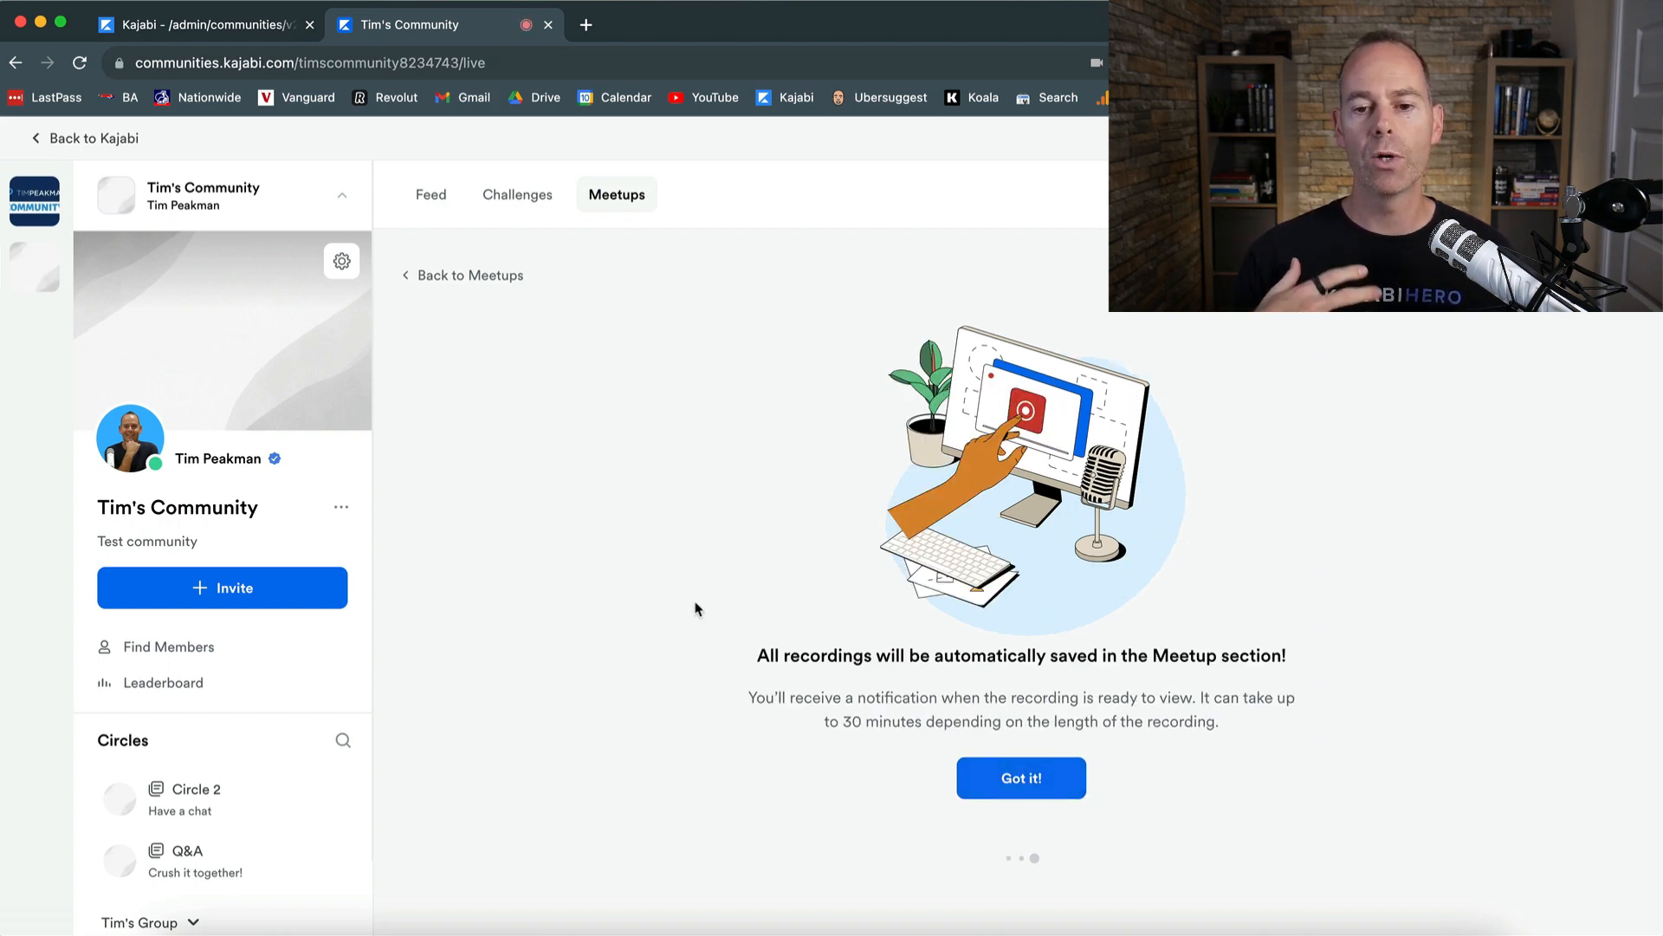
{"action": "left_click", "coordinate": [1020, 780]}
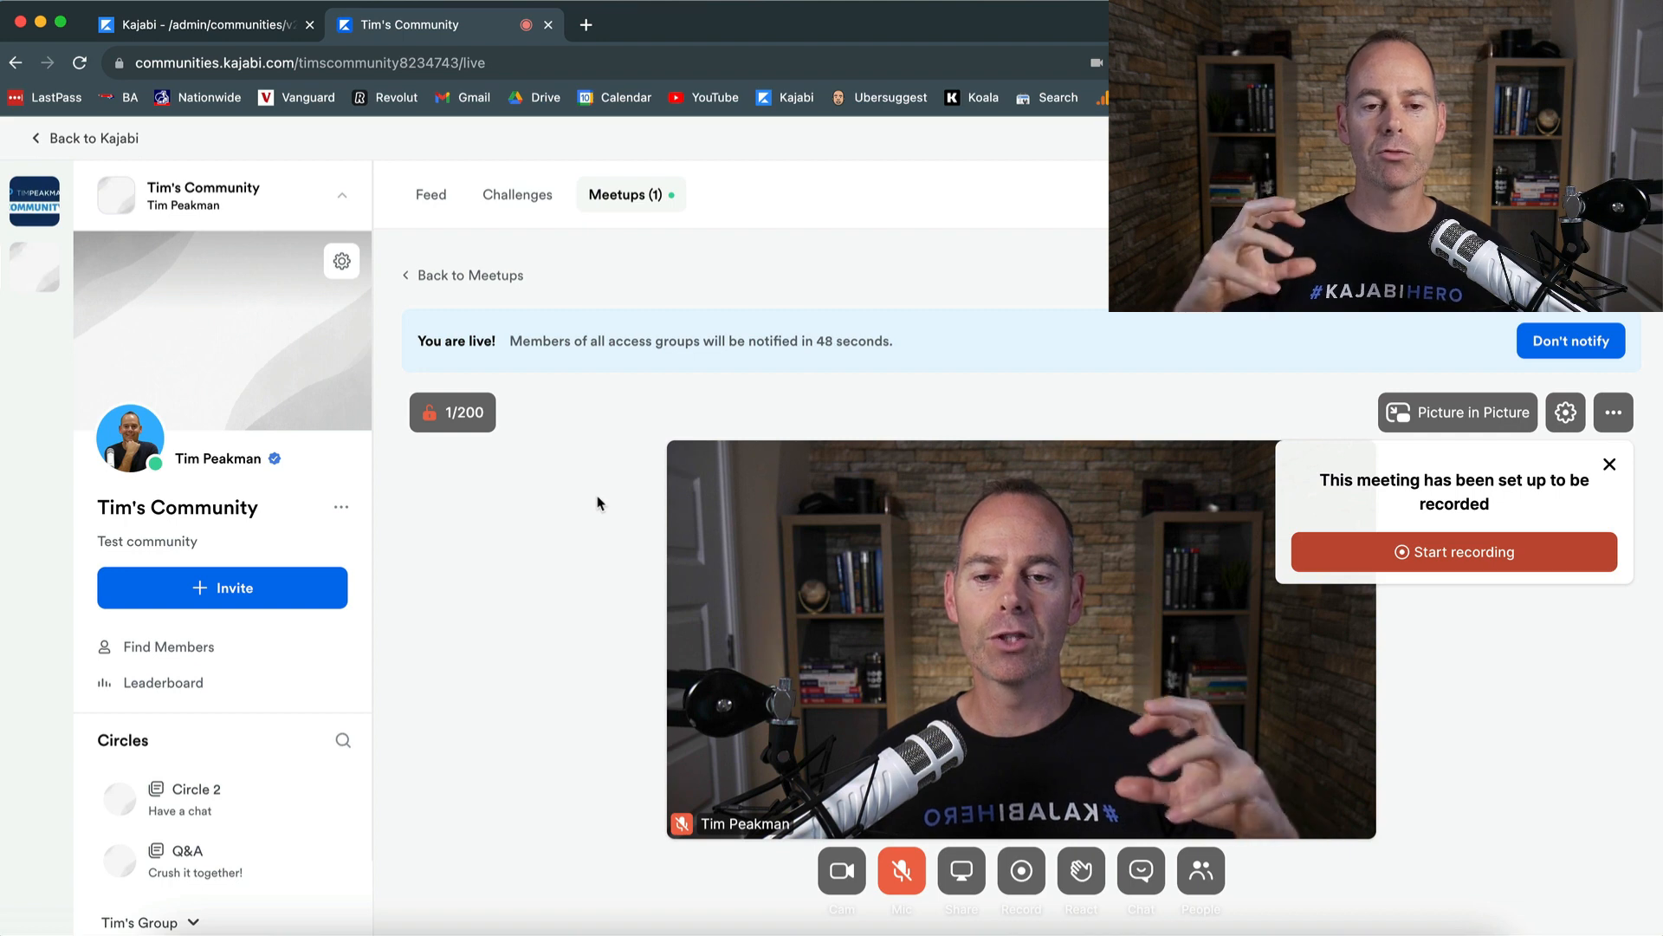
{"action": "left_click", "coordinate": [548, 25]}
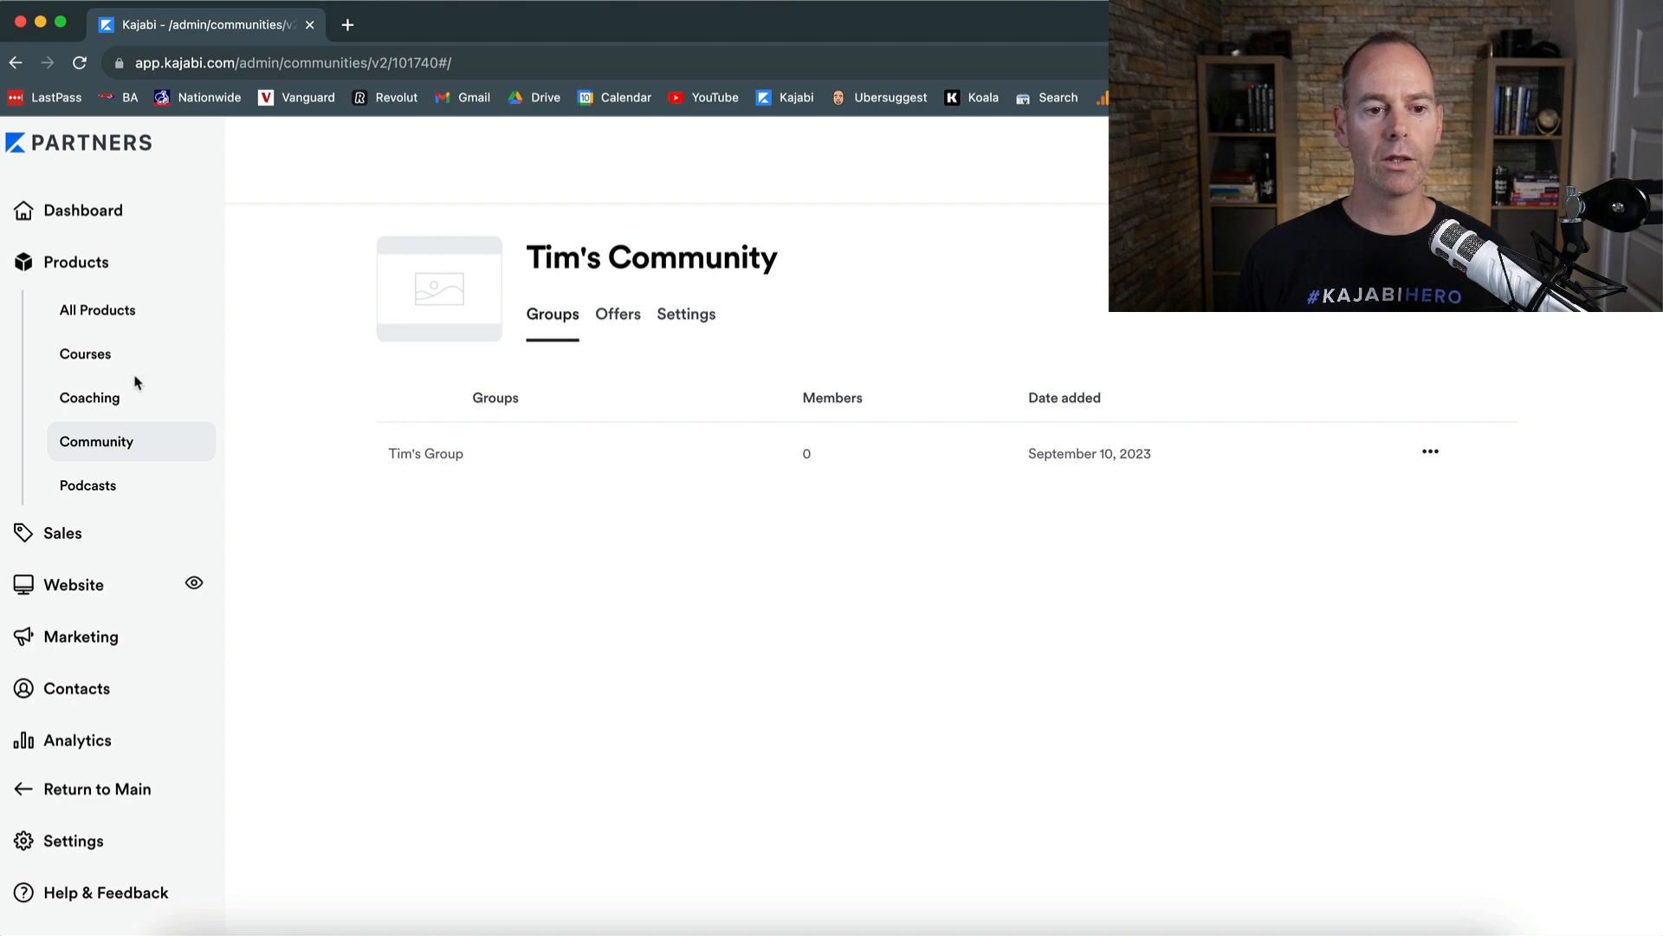
Open the settings of the French Vocab Mastery course
{"action": "left_click", "coordinate": [95, 355]}
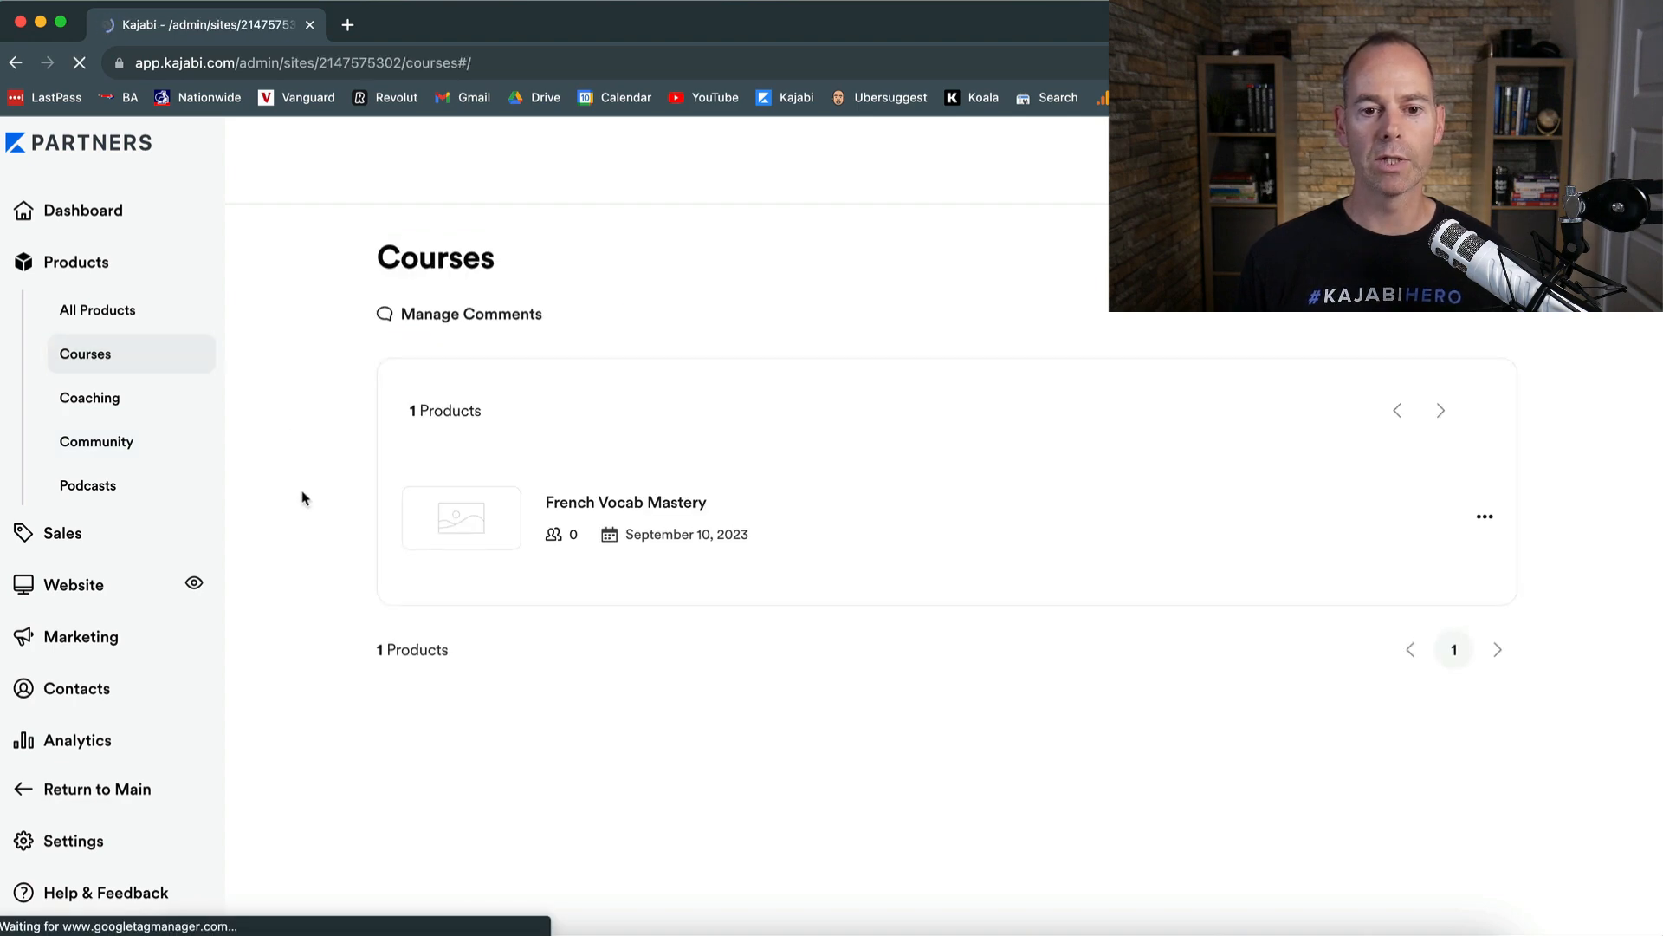
{"action": "left_click", "coordinate": [610, 511]}
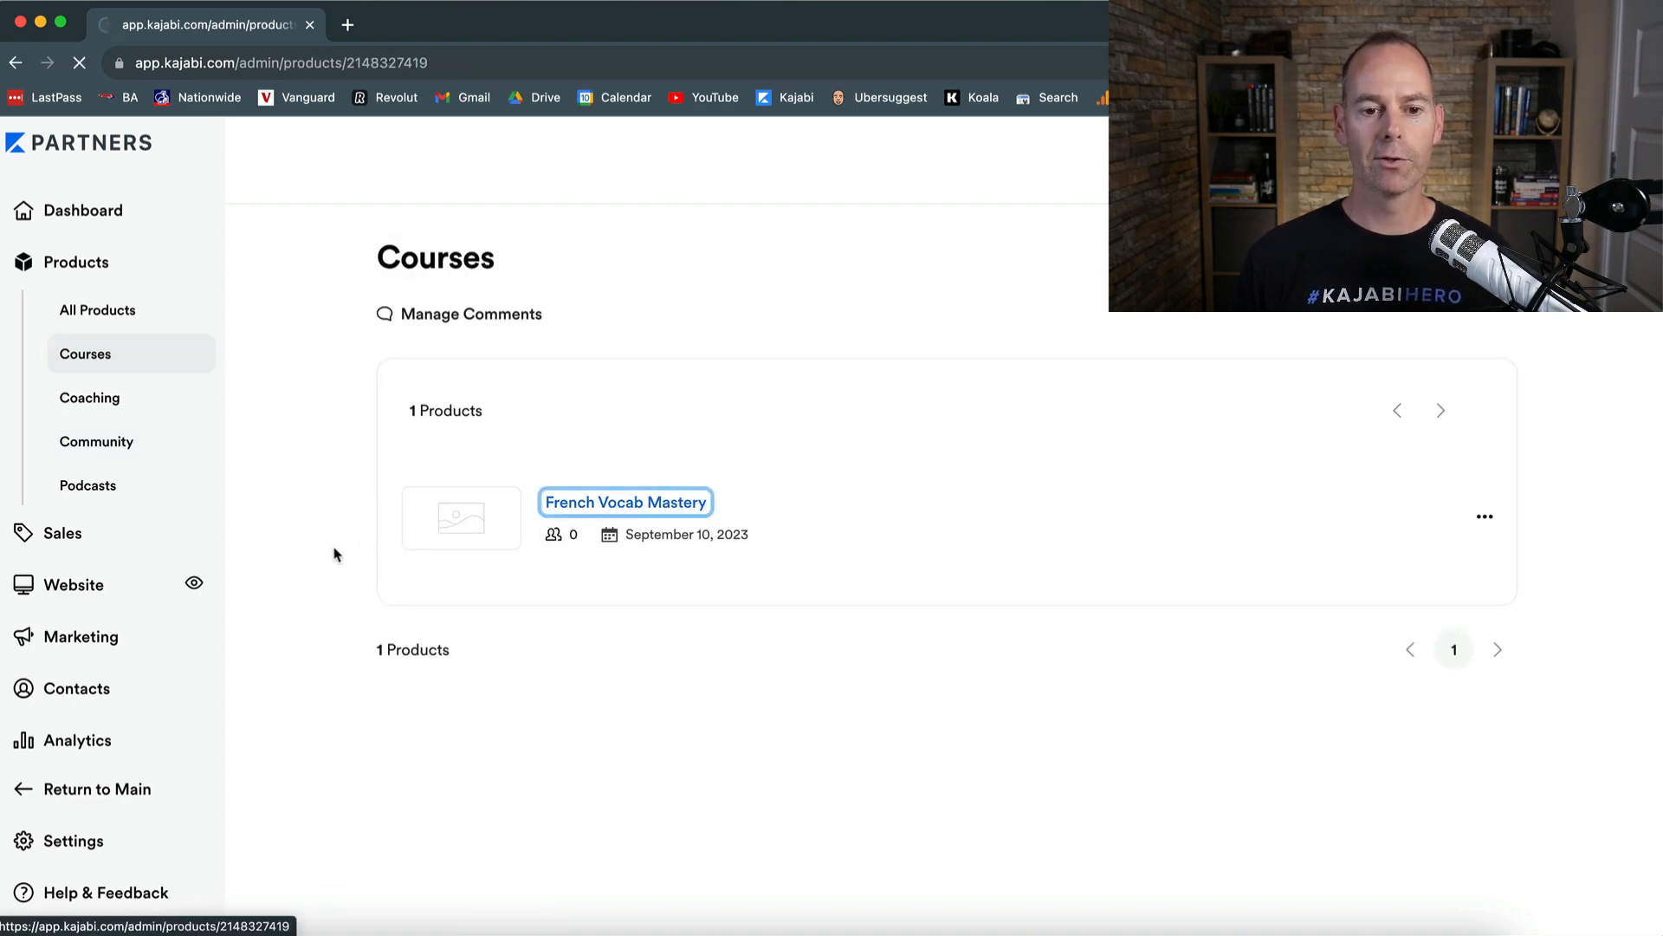
{"action": "scroll", "coordinate": [316, 565], "scroll_direction": "down", "scroll_amount": 3}
{"action": "scroll", "coordinate": [316, 564], "scroll_direction": "up", "scroll_amount": 3}
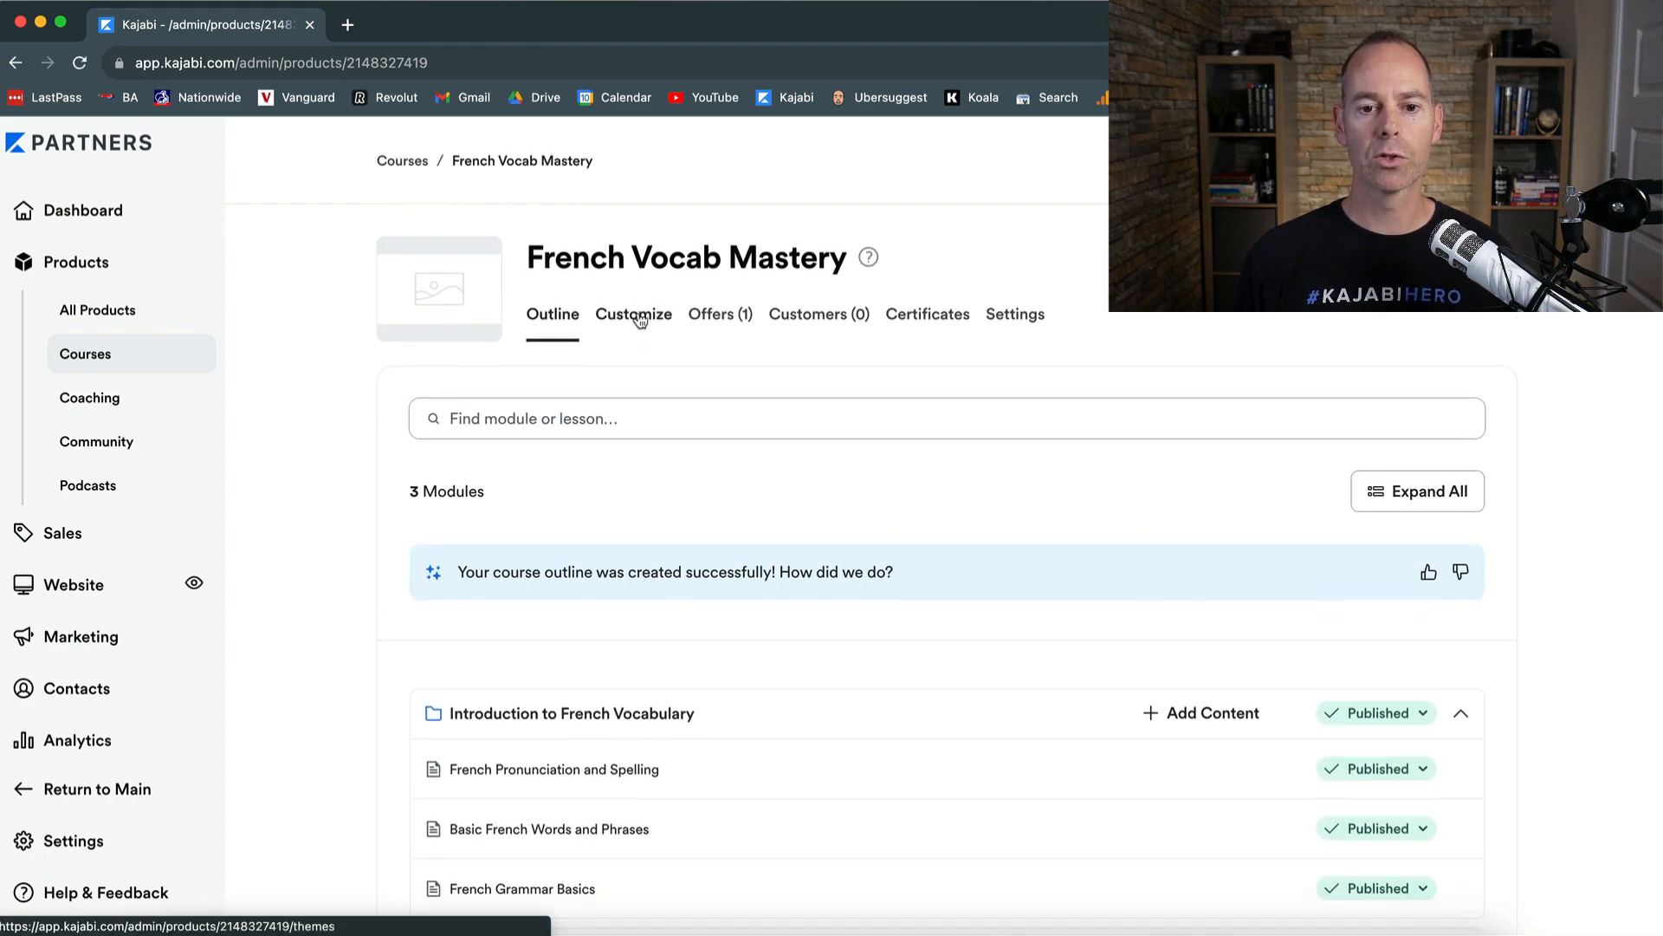
{"action": "left_click", "coordinate": [1011, 316]}
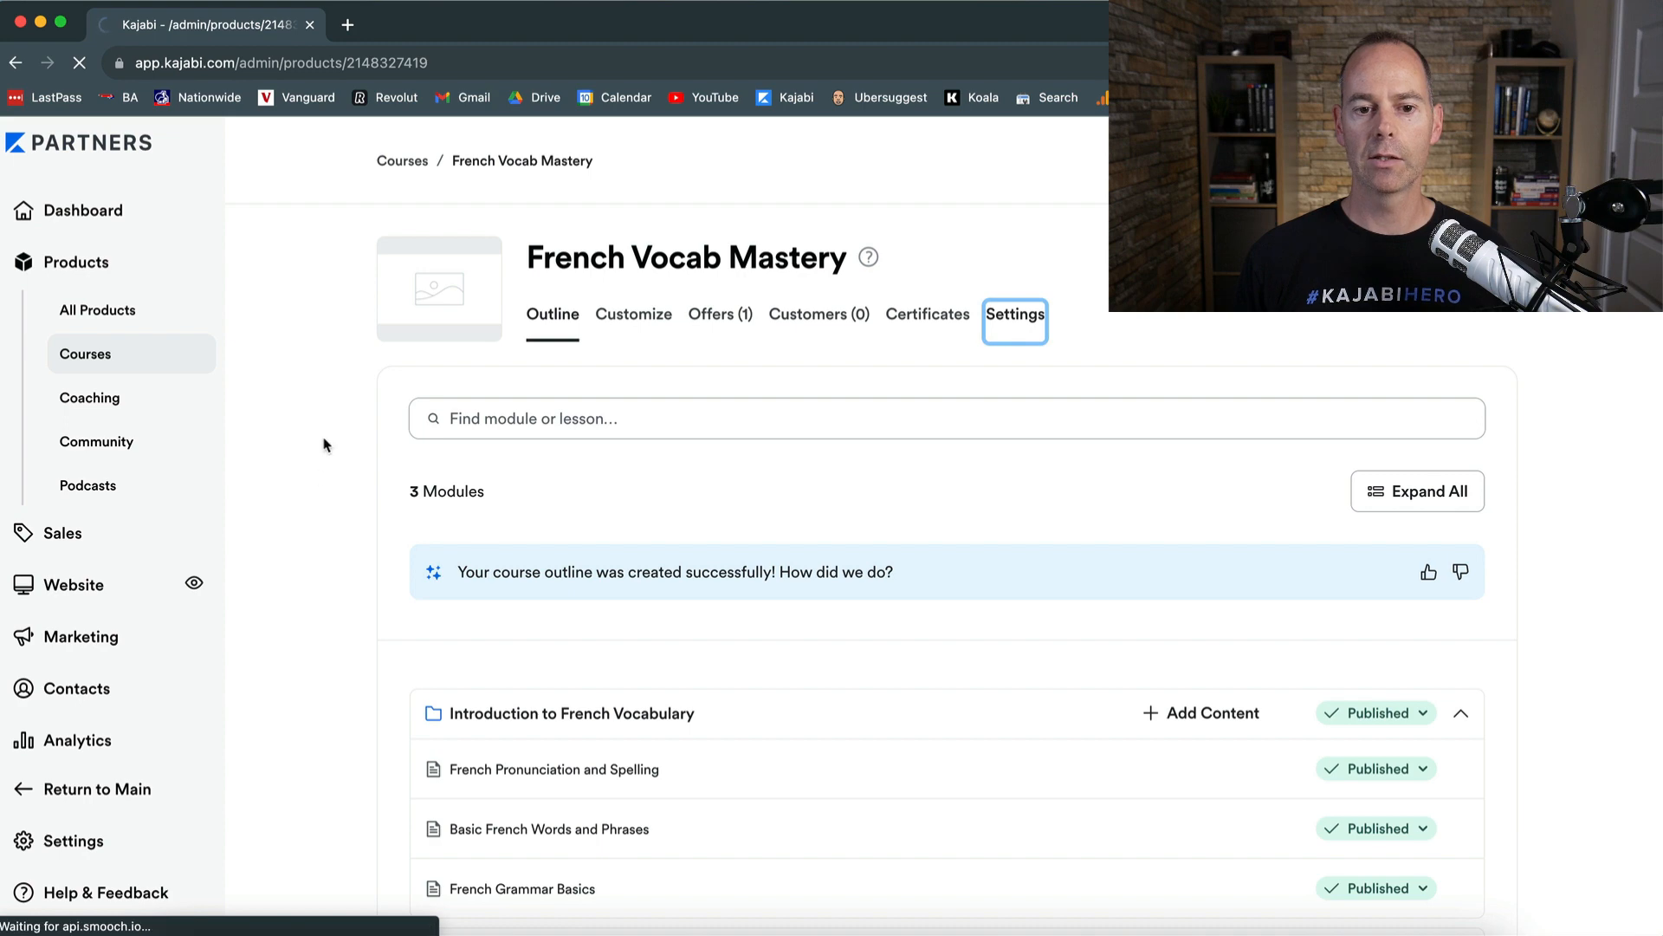
Enable a live video session for the French Vocab Mastery course and review its title, description, schedule and recording options
{"action": "scroll", "coordinate": [309, 506], "scroll_direction": "down", "scroll_amount": 6}
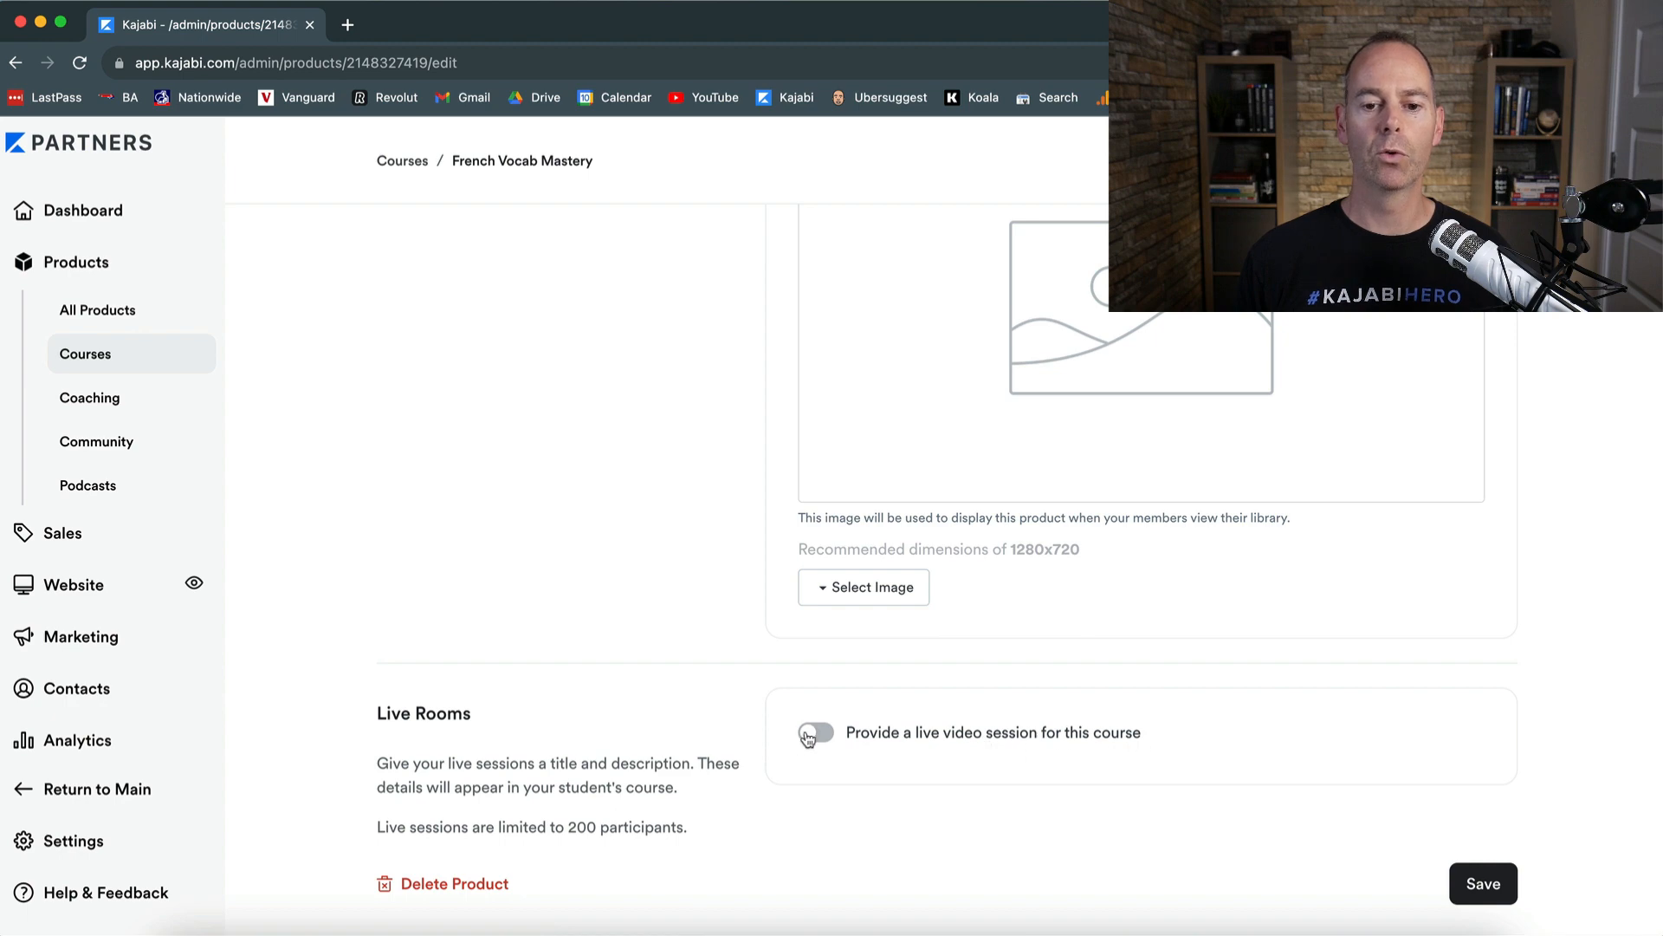
{"action": "left_click", "coordinate": [817, 735]}
{"action": "scroll", "coordinate": [801, 769], "scroll_direction": "down", "scroll_amount": 6}
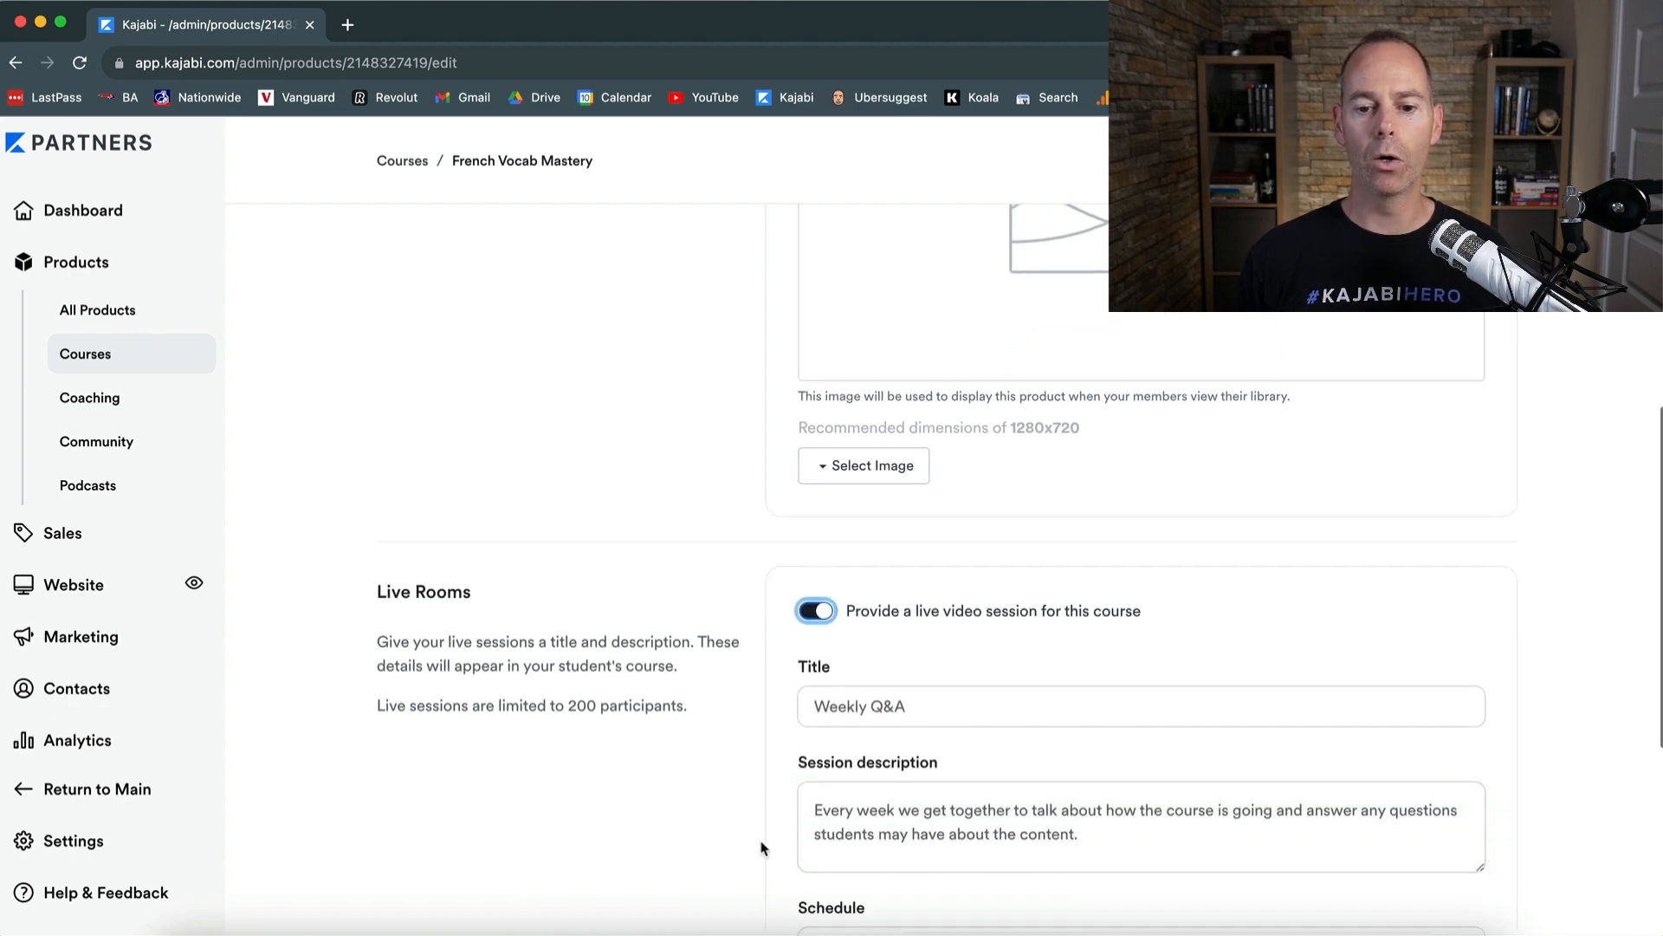
{"action": "scroll", "coordinate": [762, 830], "scroll_direction": "up", "scroll_amount": 1}
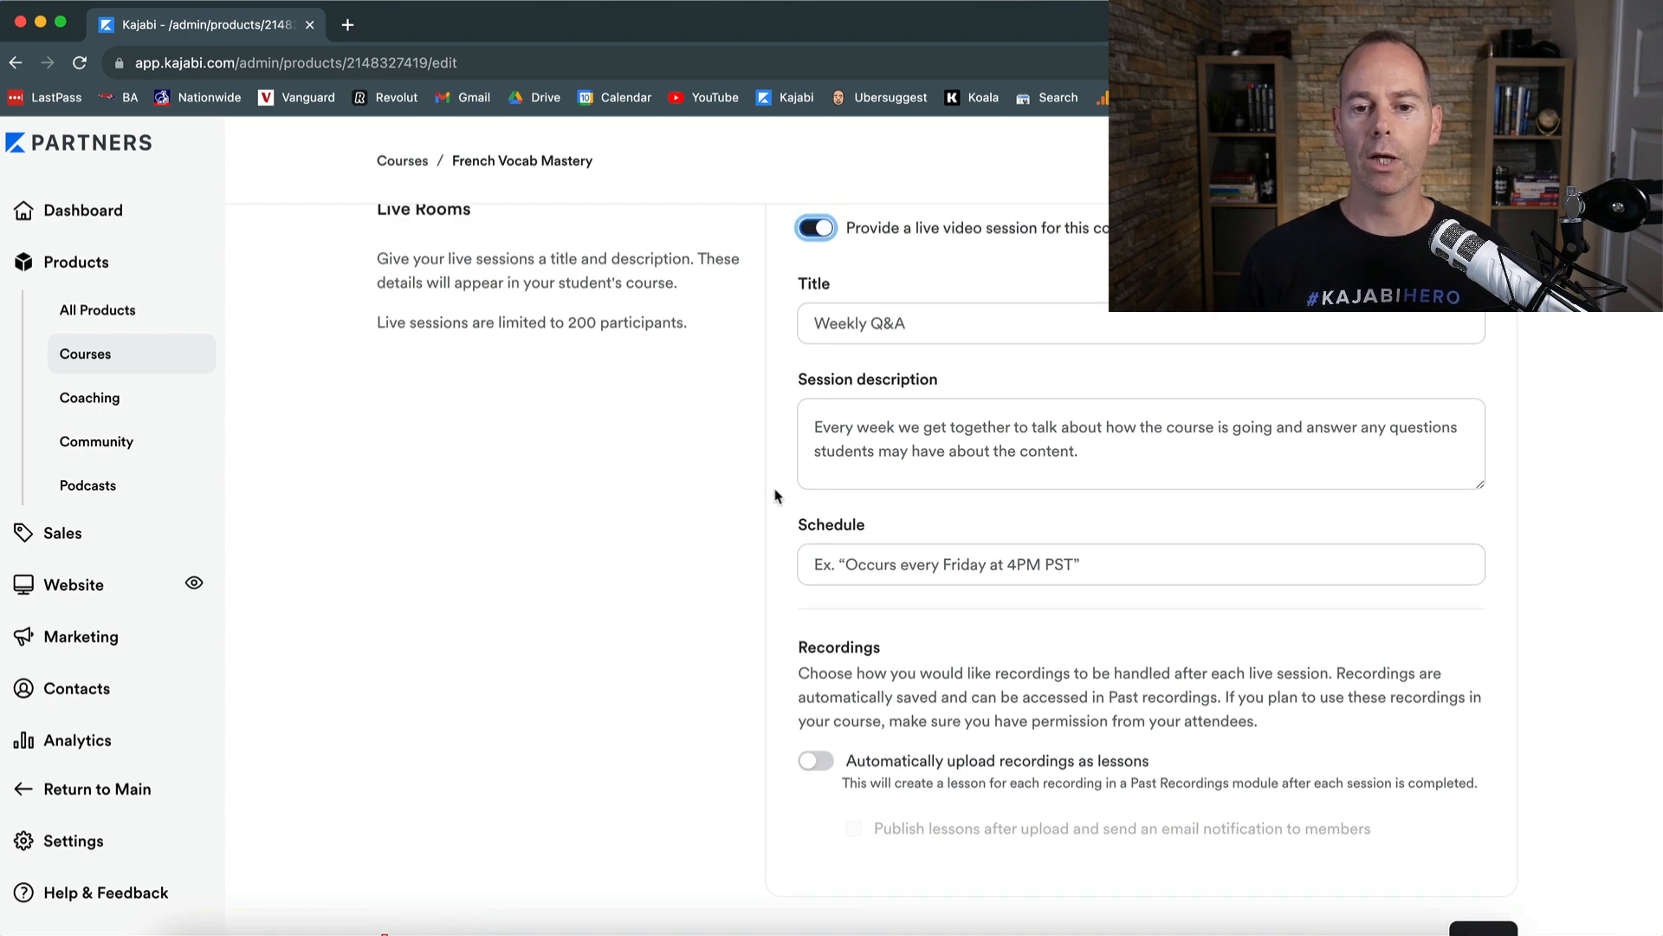
{"action": "scroll", "coordinate": [777, 495], "scroll_direction": "up", "scroll_amount": 1}
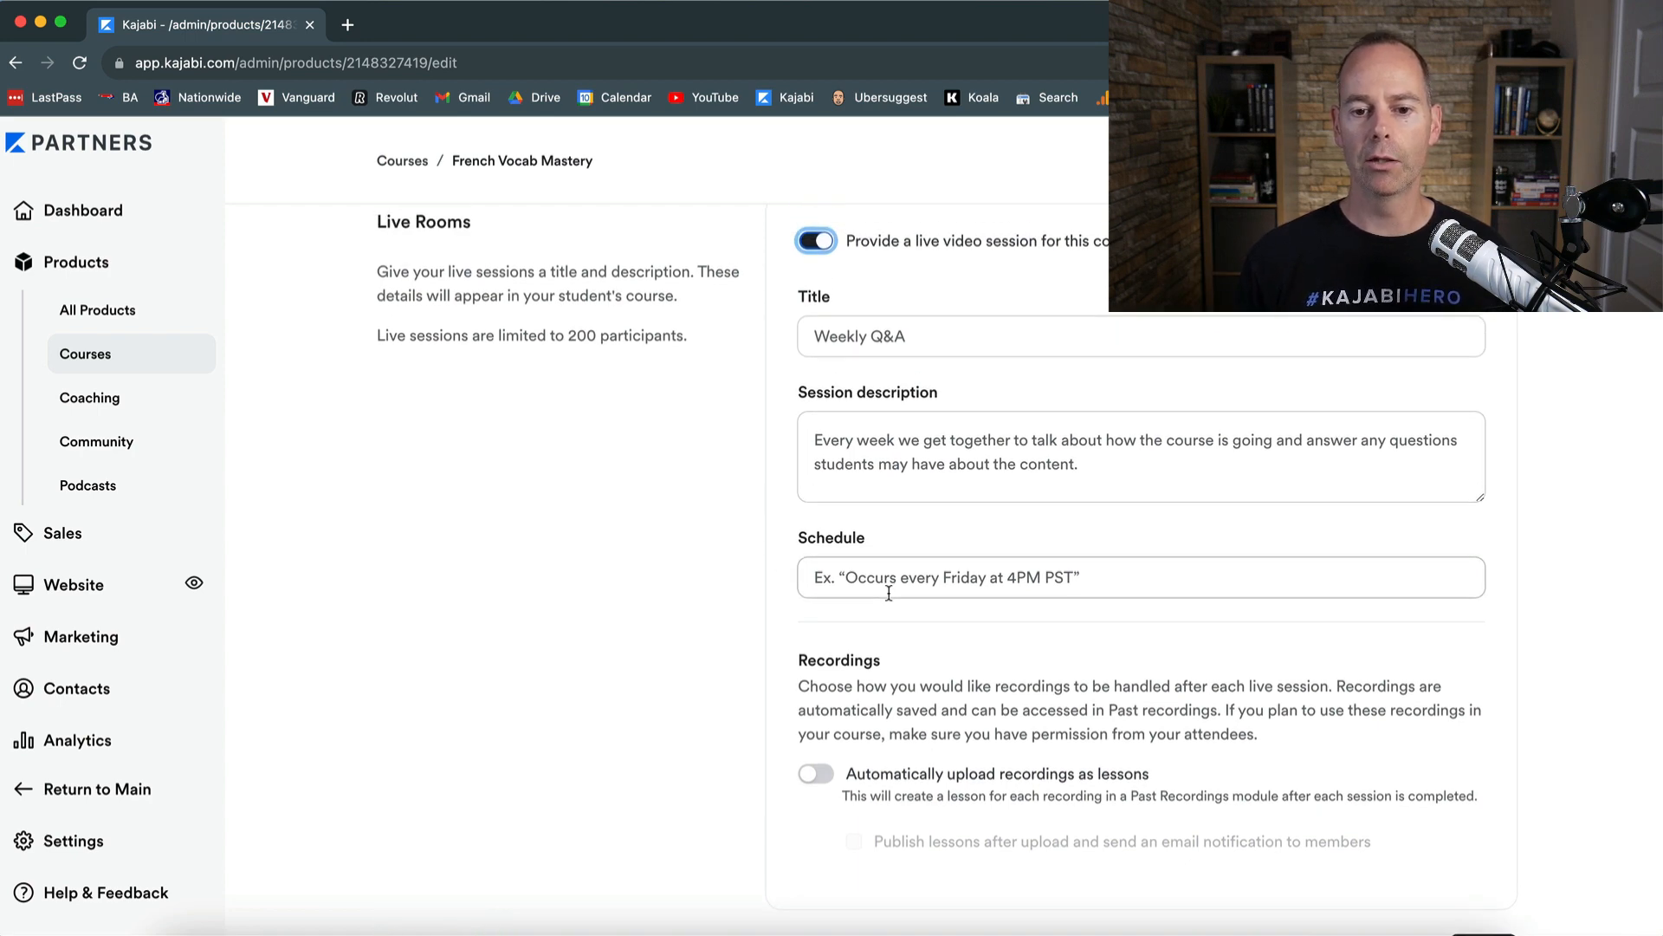
{"action": "scroll", "coordinate": [778, 718], "scroll_direction": "down", "scroll_amount": 1}
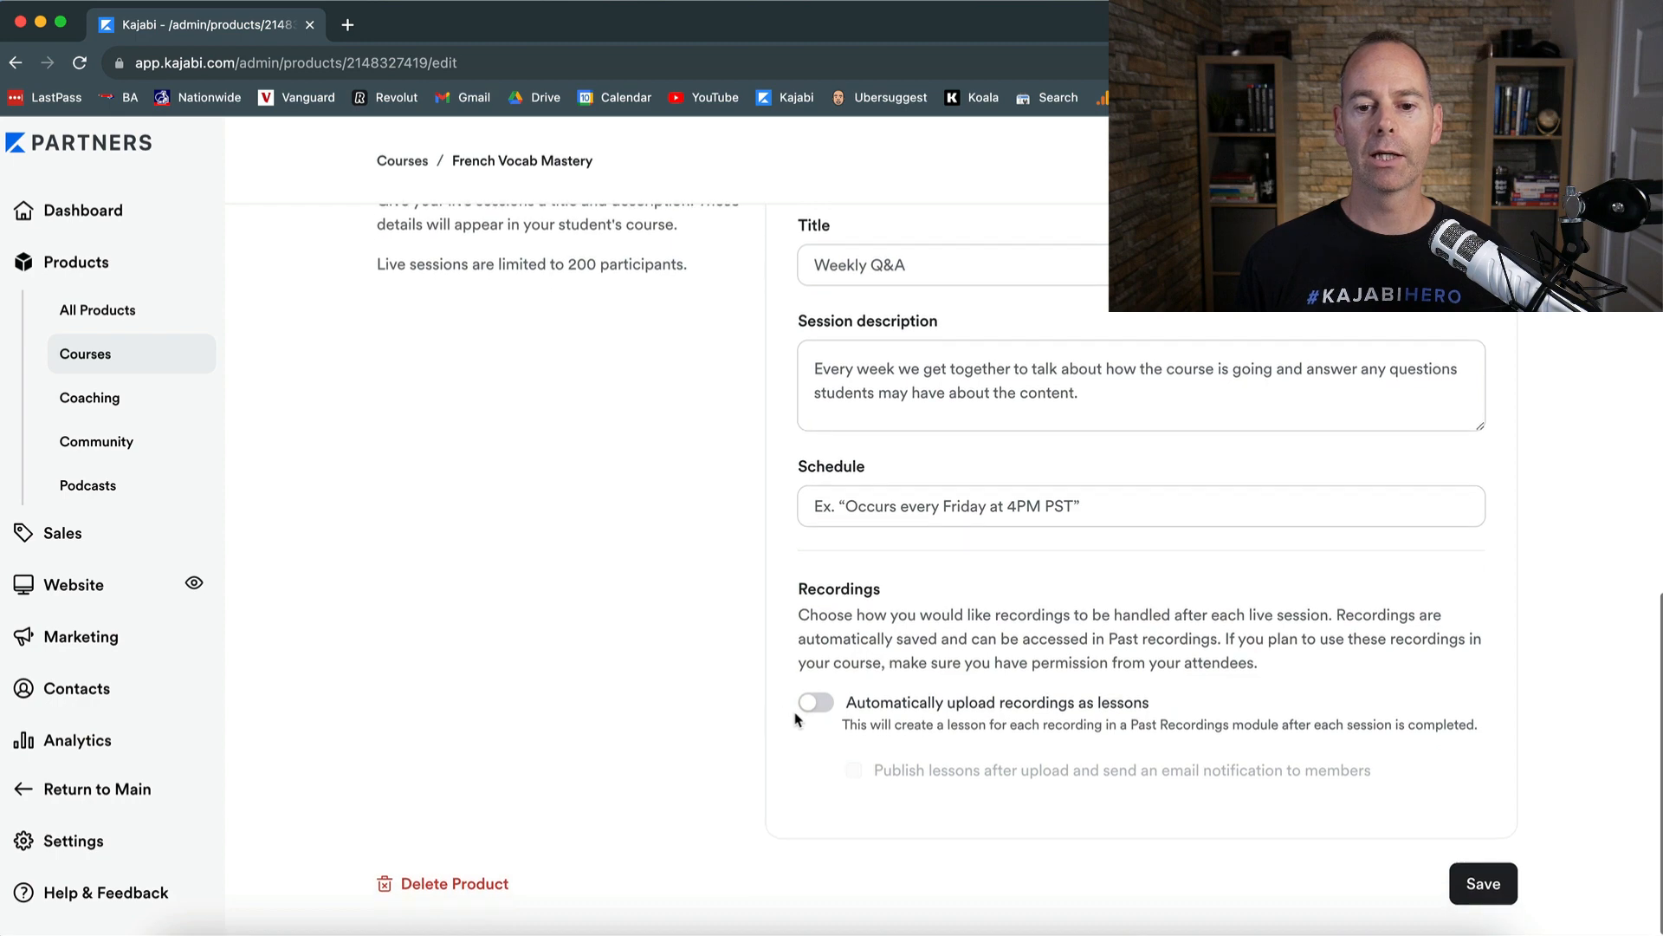
Turn on automatic uploading of live session recordings as lessons and try to save the French Vocab Mastery course settings
{"action": "left_click", "coordinate": [820, 710]}
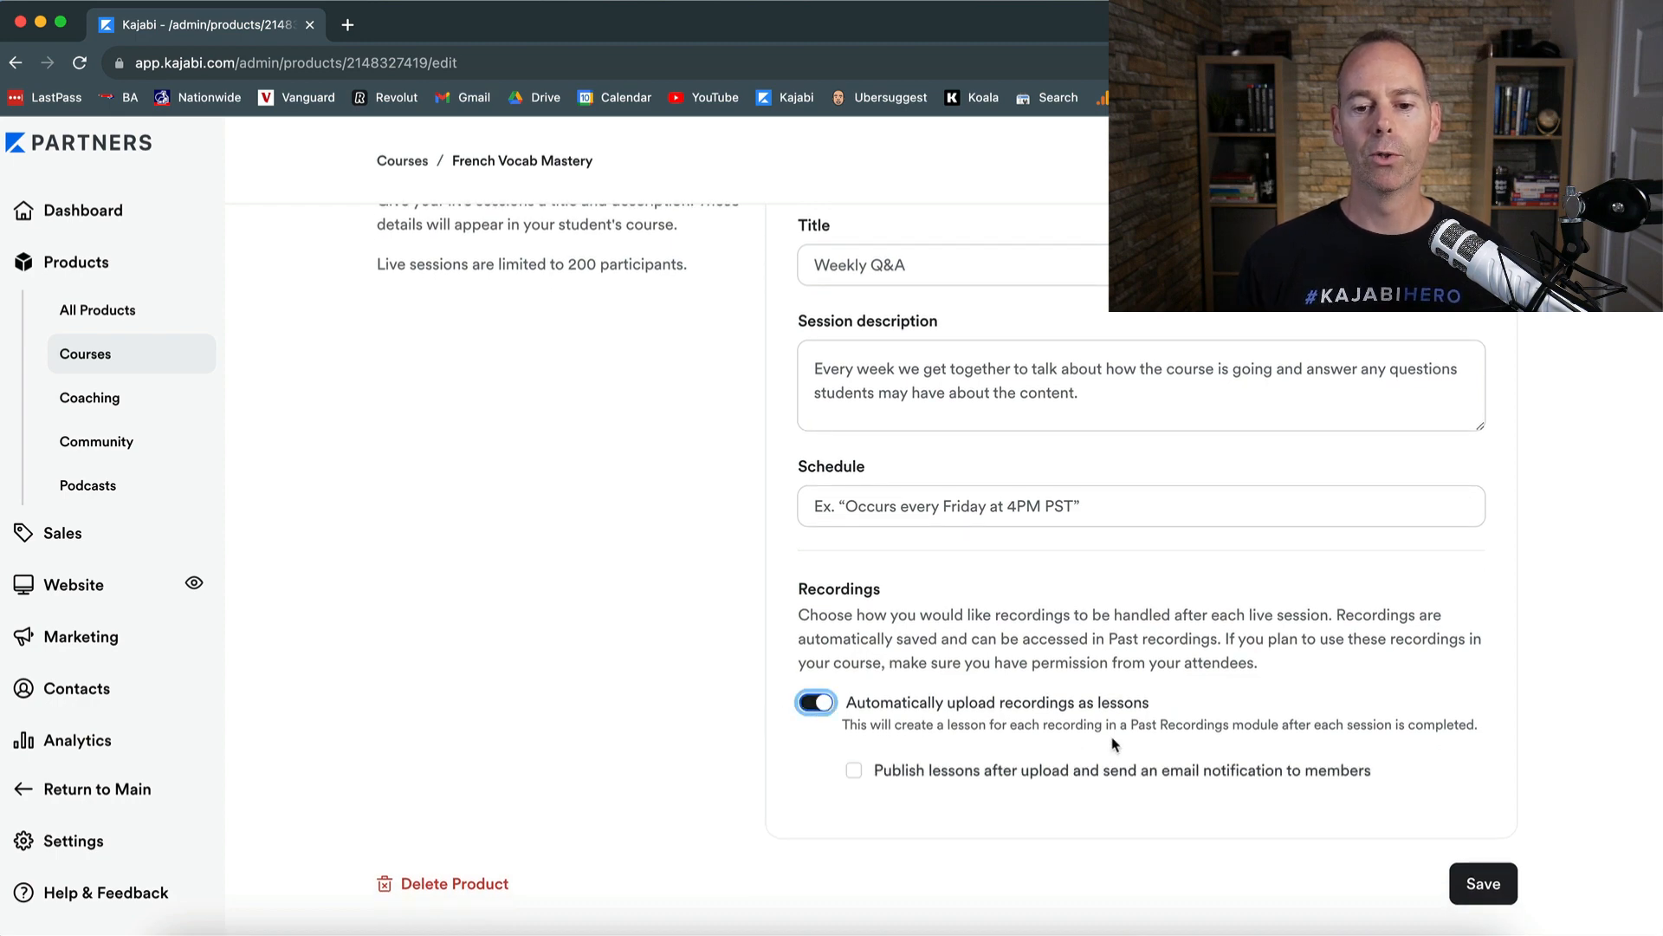
{"action": "scroll", "coordinate": [1115, 745], "scroll_direction": "up", "scroll_amount": 1}
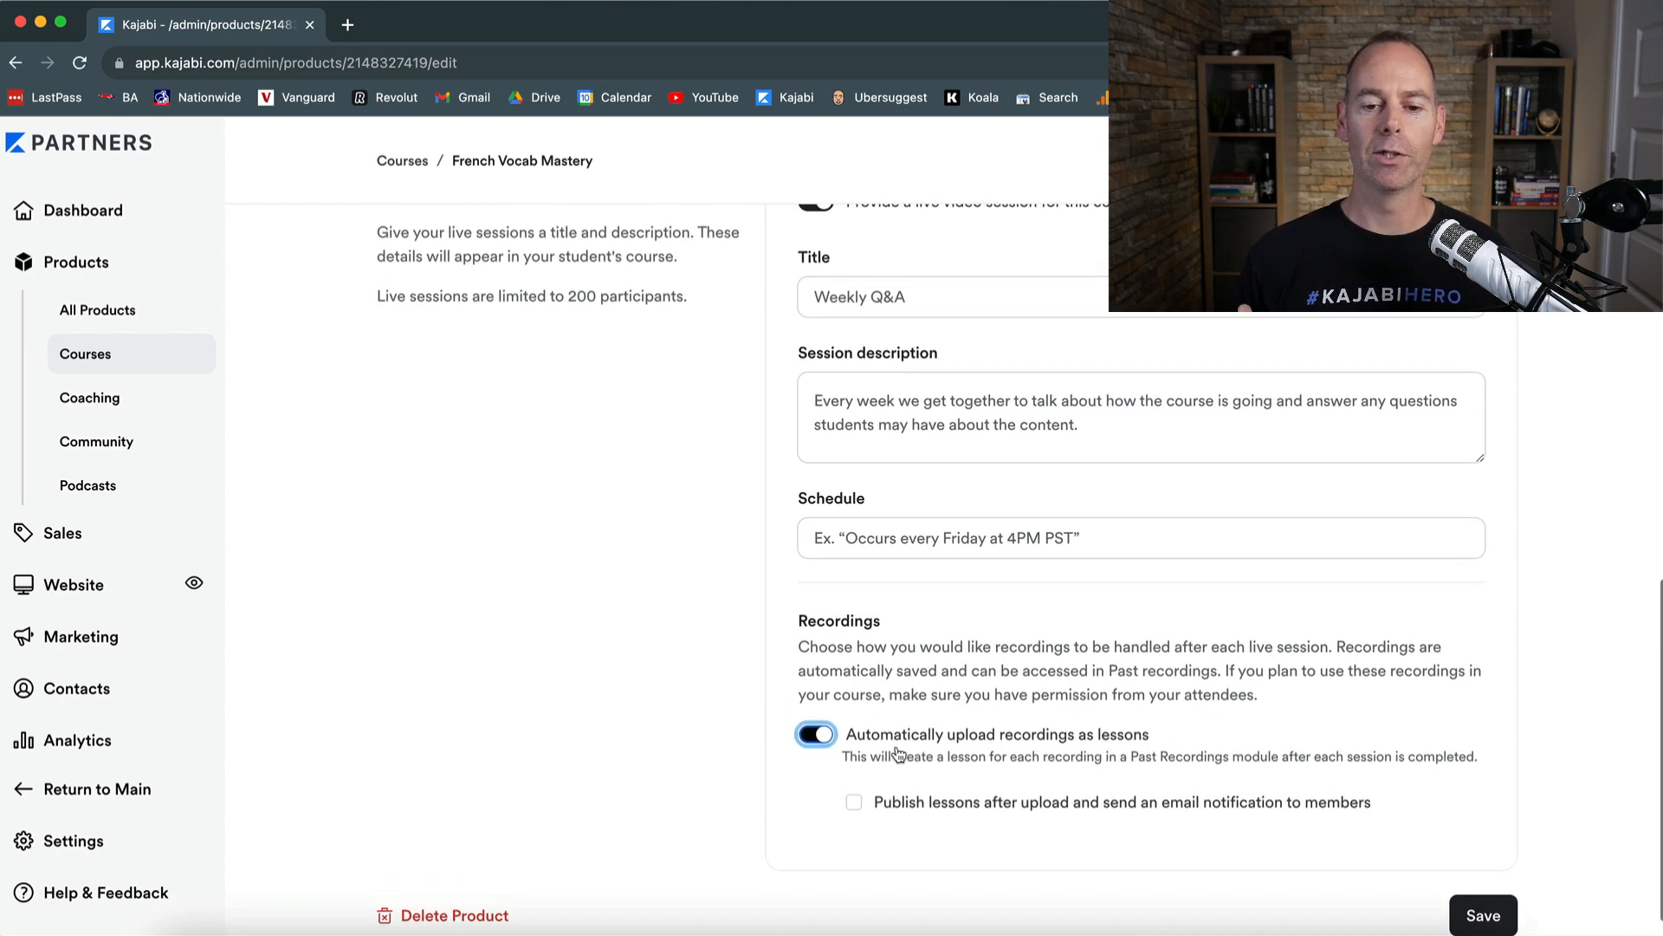
{"action": "scroll", "coordinate": [1209, 744], "scroll_direction": "up", "scroll_amount": 1}
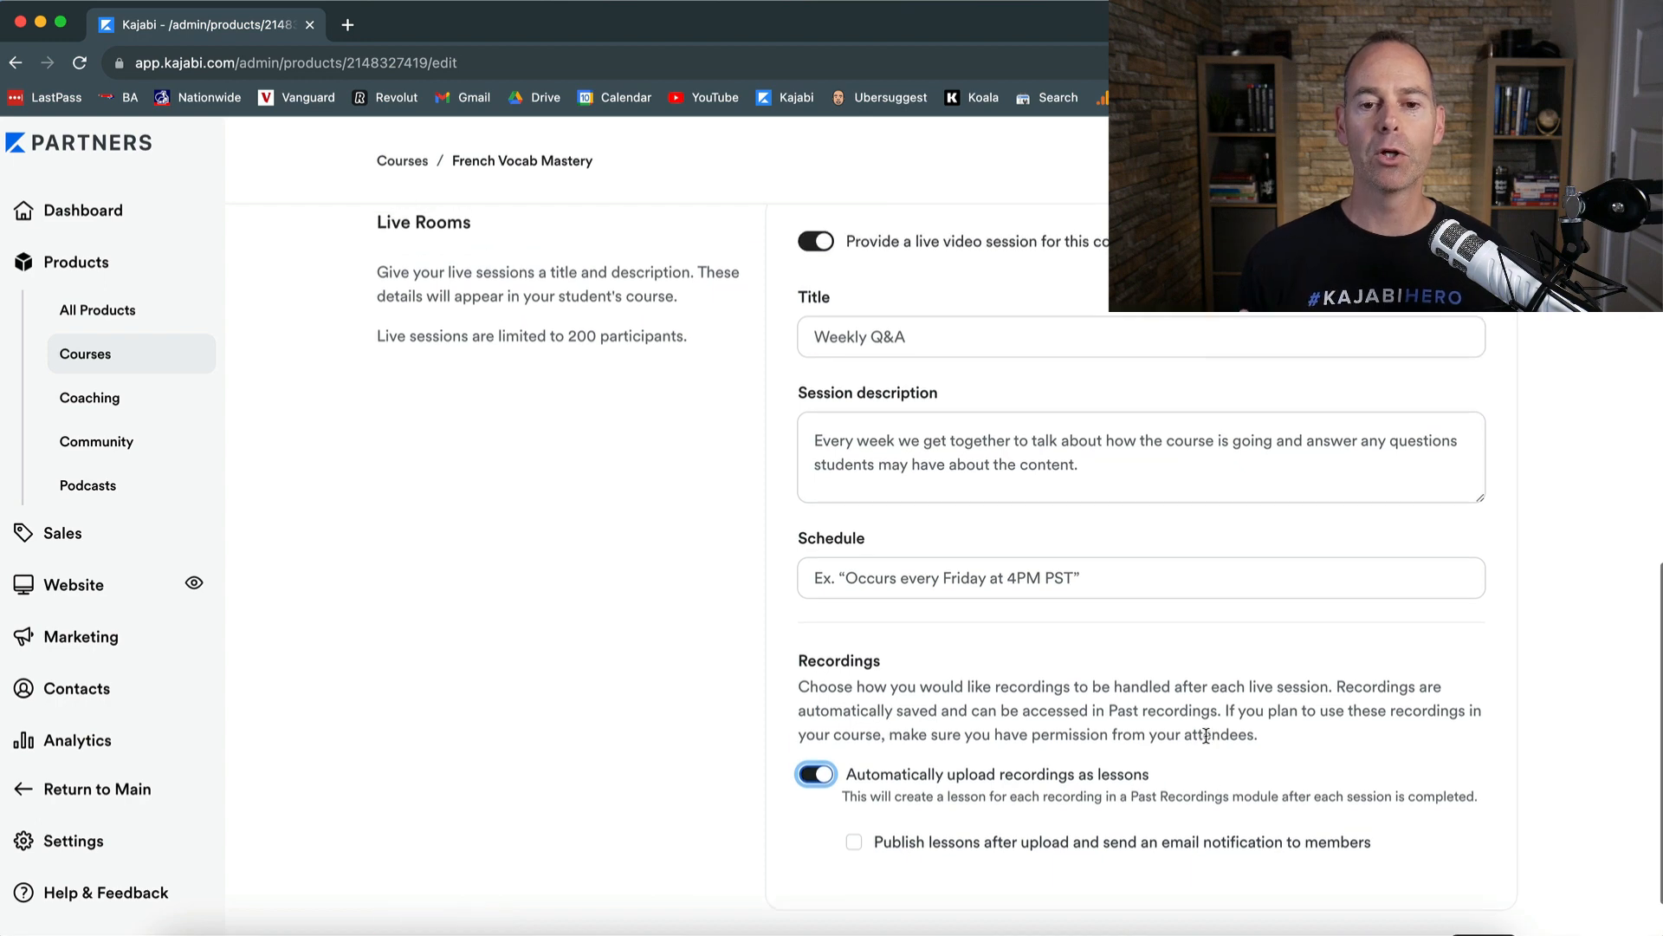
{"action": "scroll", "coordinate": [1206, 736], "scroll_direction": "down", "scroll_amount": 1}
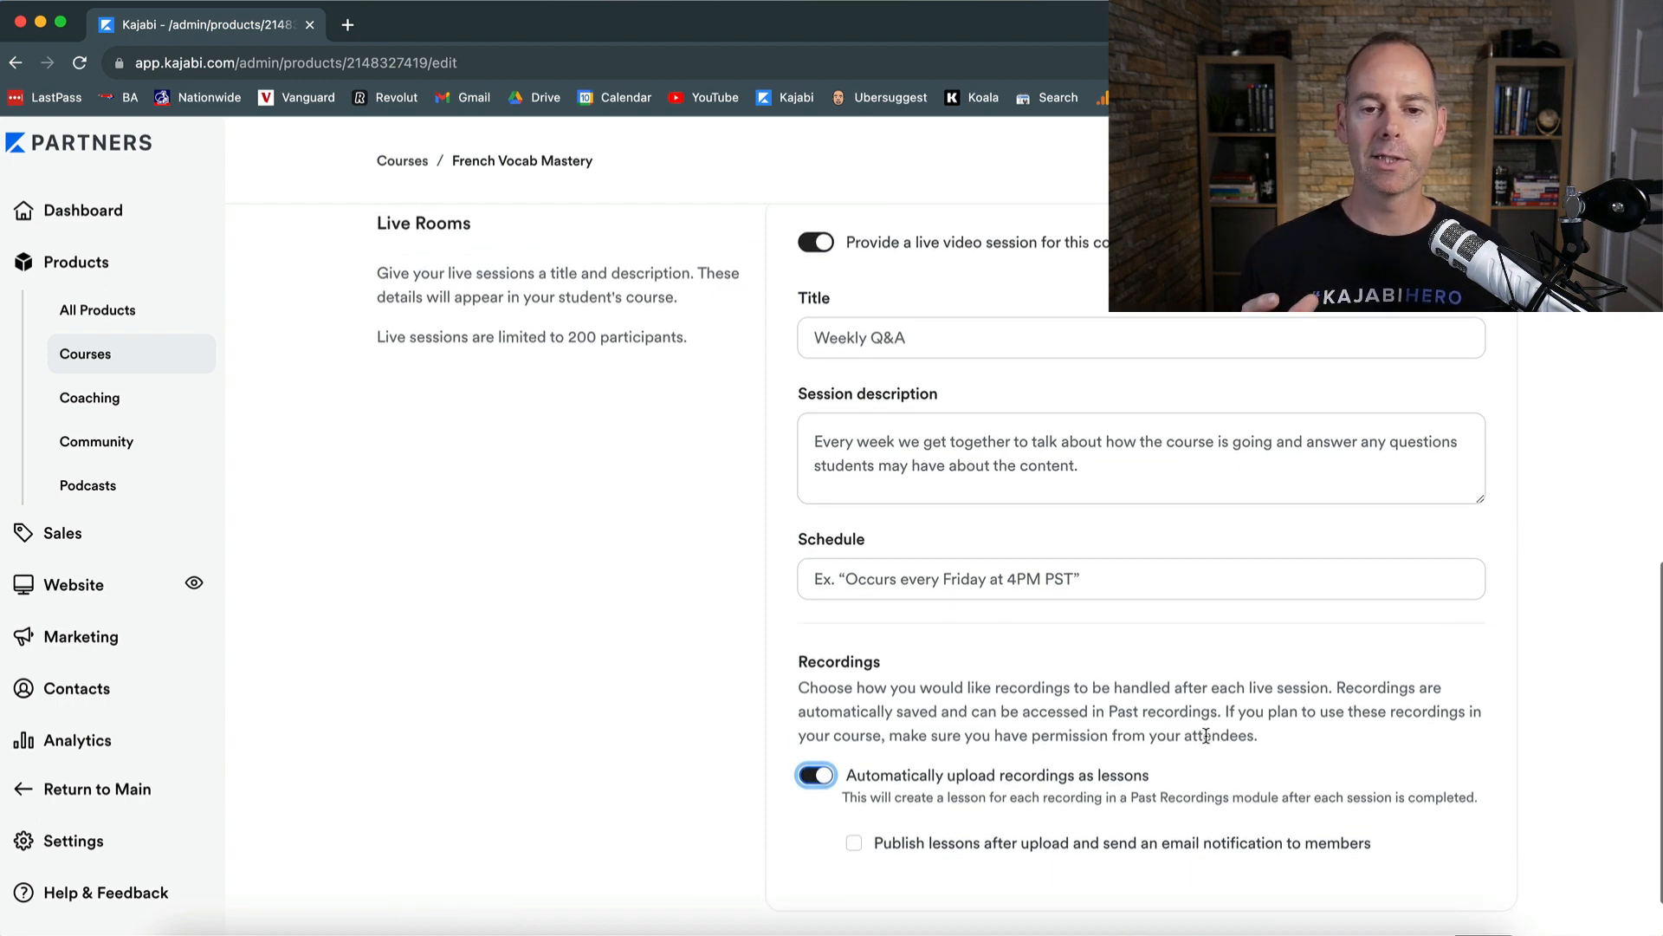
{"action": "scroll", "coordinate": [1206, 737], "scroll_direction": "down", "scroll_amount": 2}
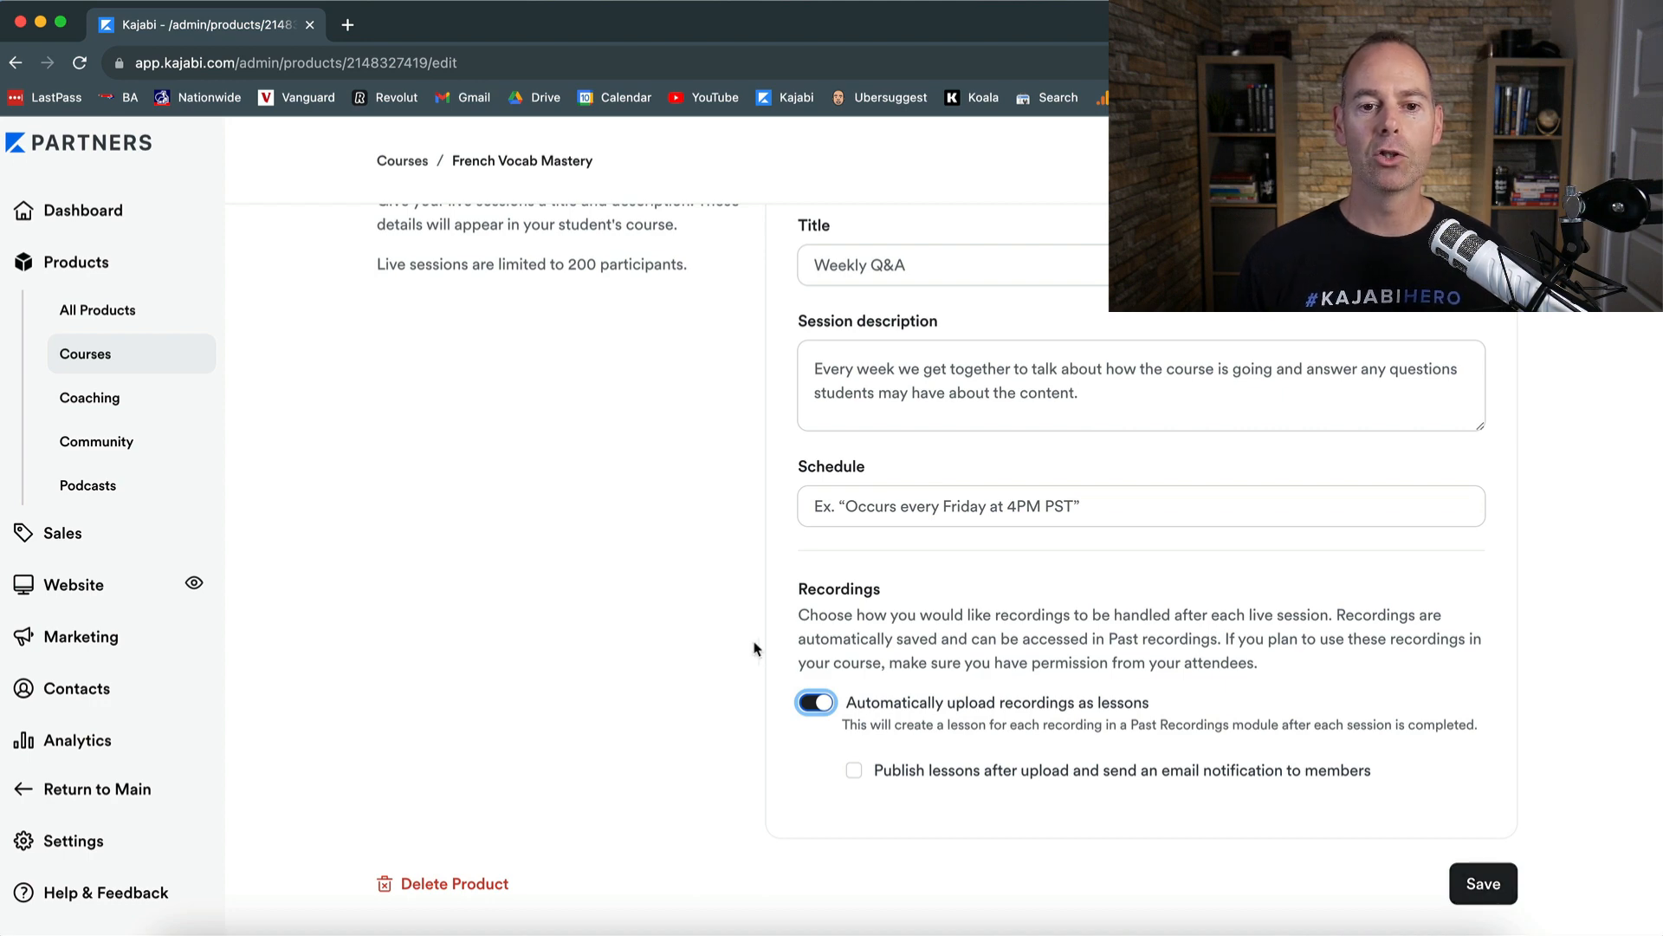
{"action": "left_click", "coordinate": [1484, 882]}
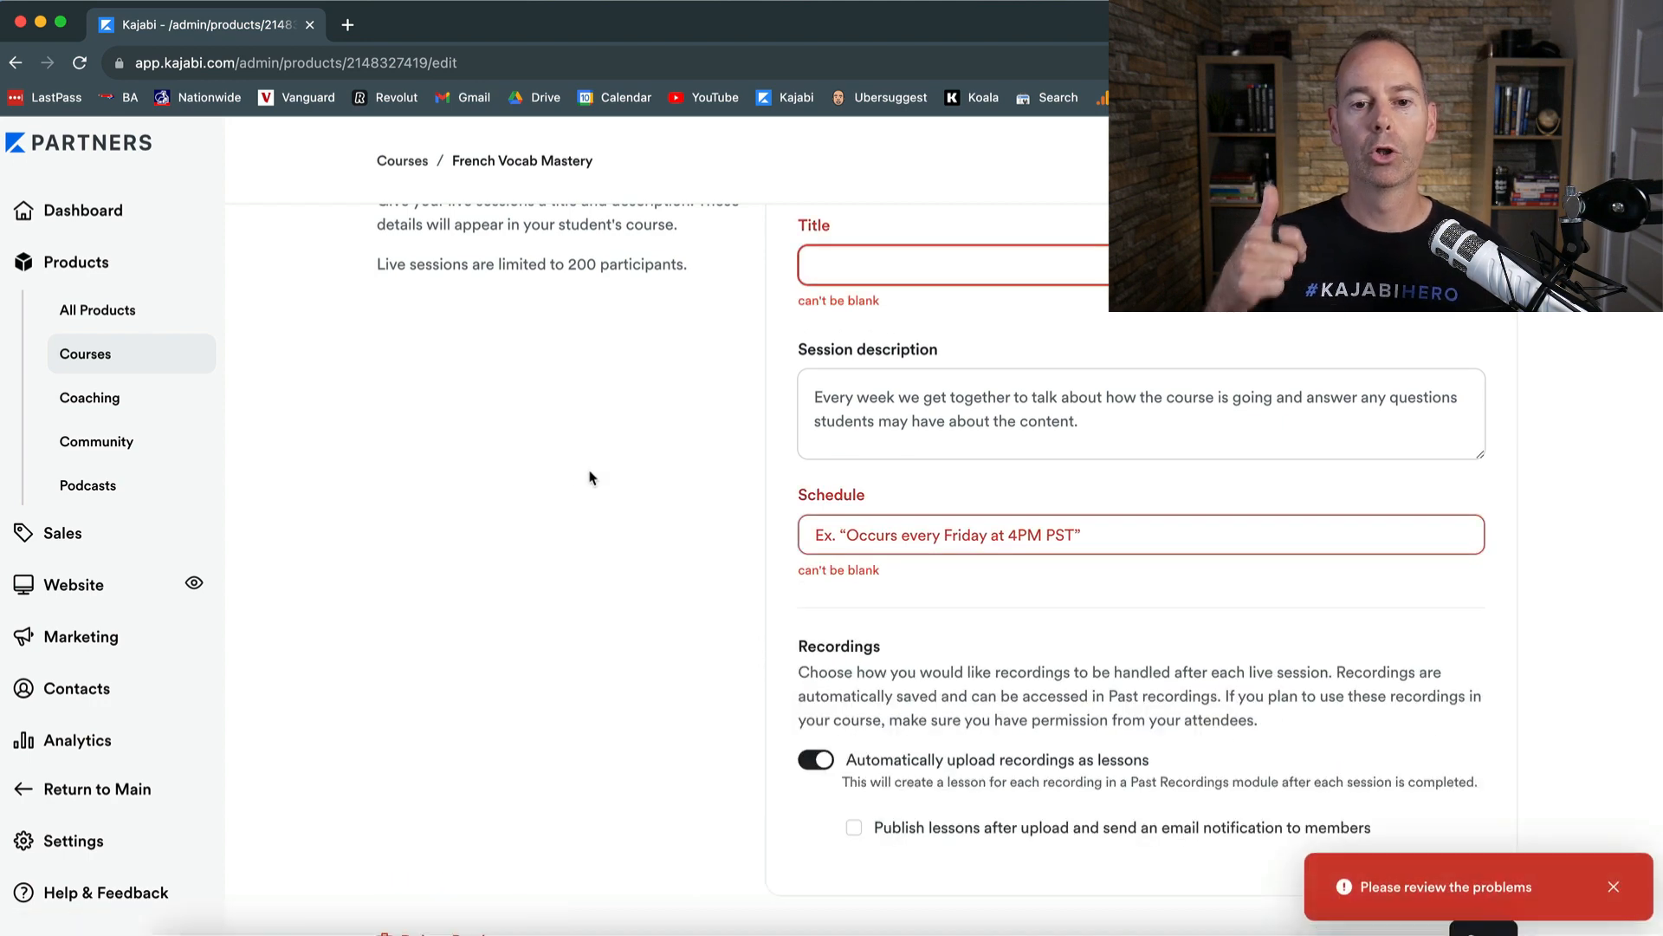
Leave the course settings and open the list of all products
{"action": "scroll", "coordinate": [565, 472], "scroll_direction": "up", "scroll_amount": 10}
{"action": "scroll", "coordinate": [565, 472], "scroll_direction": "up", "scroll_amount": 5}
{"action": "left_click", "coordinate": [130, 309]}
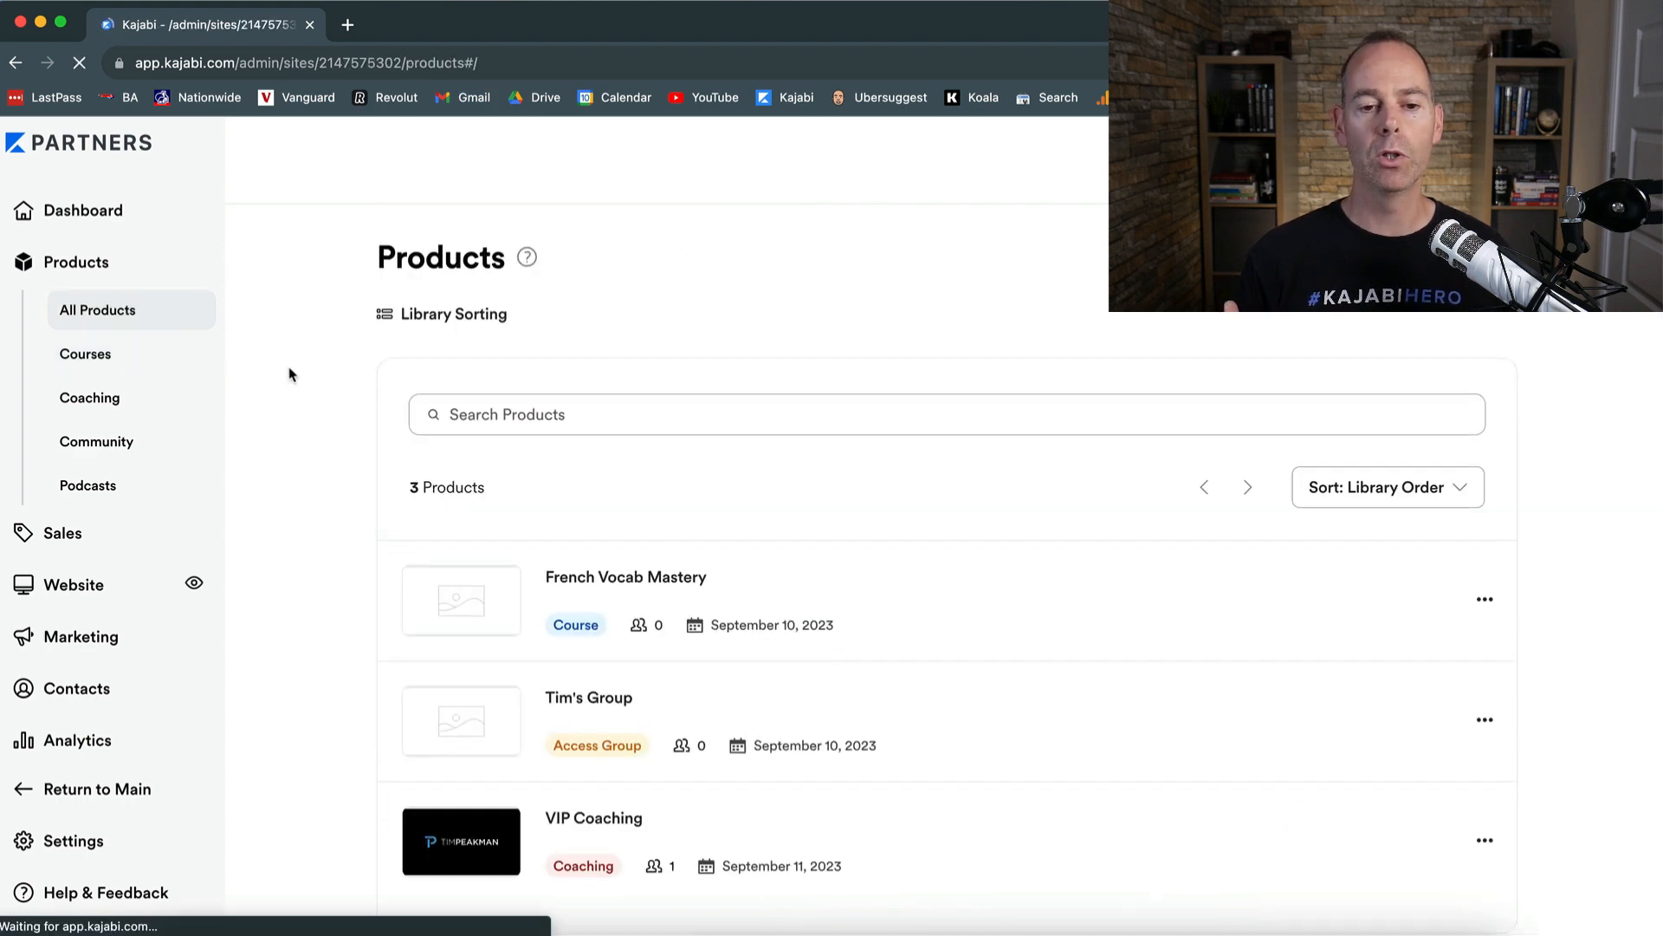